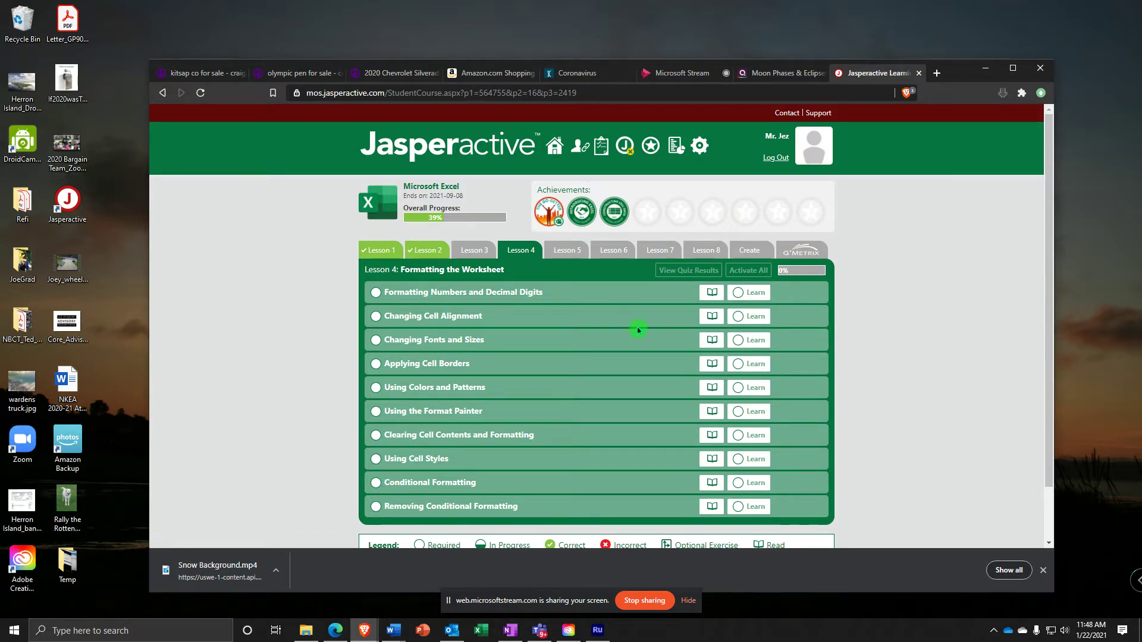
Start the Lesson 4 Formatting Numbers and Decimal Digits exercise and launch it in Jasperactive CCI Learning
{"action": "left_click", "coordinate": [755, 293]}
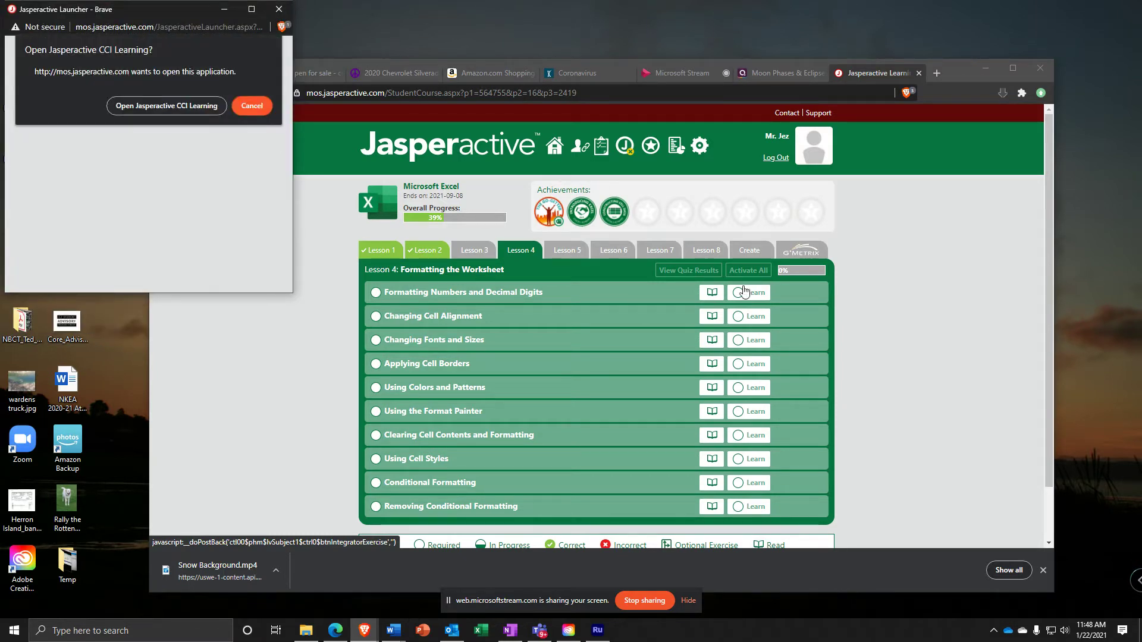
{"action": "left_click", "coordinate": [178, 110]}
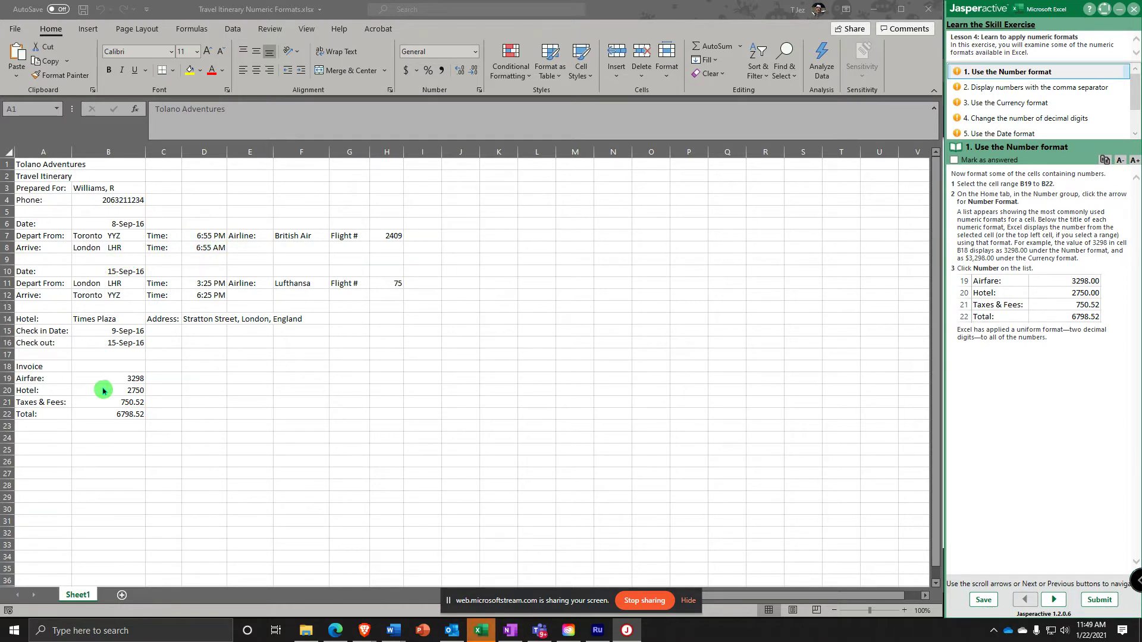
Apply the Number format to B19:B22 so the amounts show two decimals, e.g. 3298.00 and 6798.52
{"action": "left_click", "coordinate": [121, 378]}
{"action": "left_click_drag", "start_coordinate": [121, 378], "coordinate": [121, 412]}
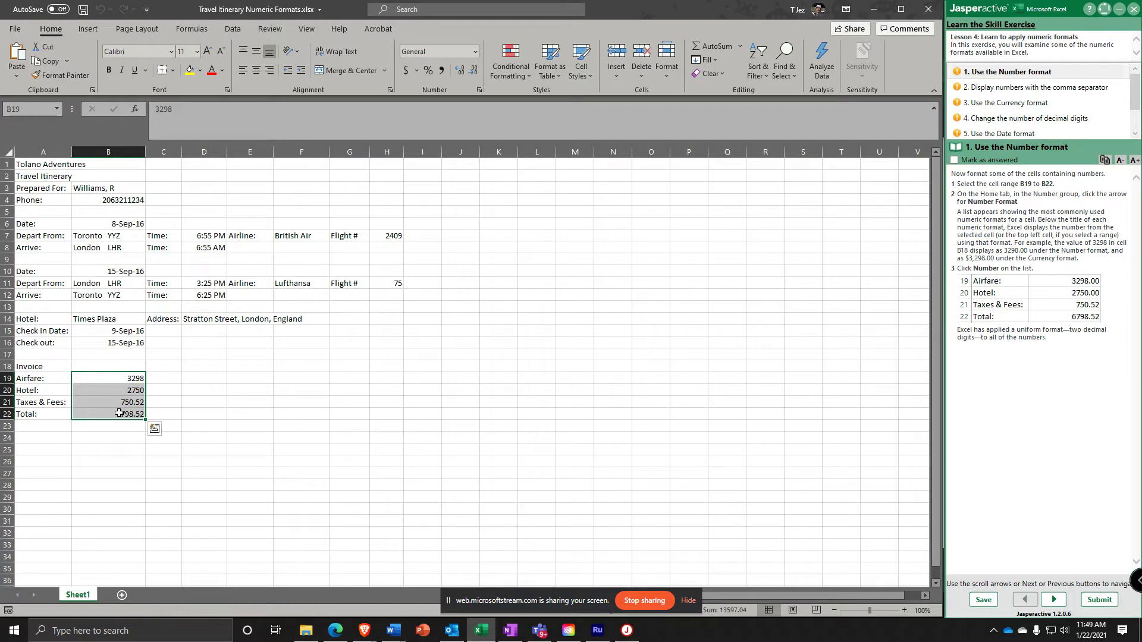
{"action": "left_click", "coordinate": [429, 74]}
{"action": "left_click", "coordinate": [477, 58]}
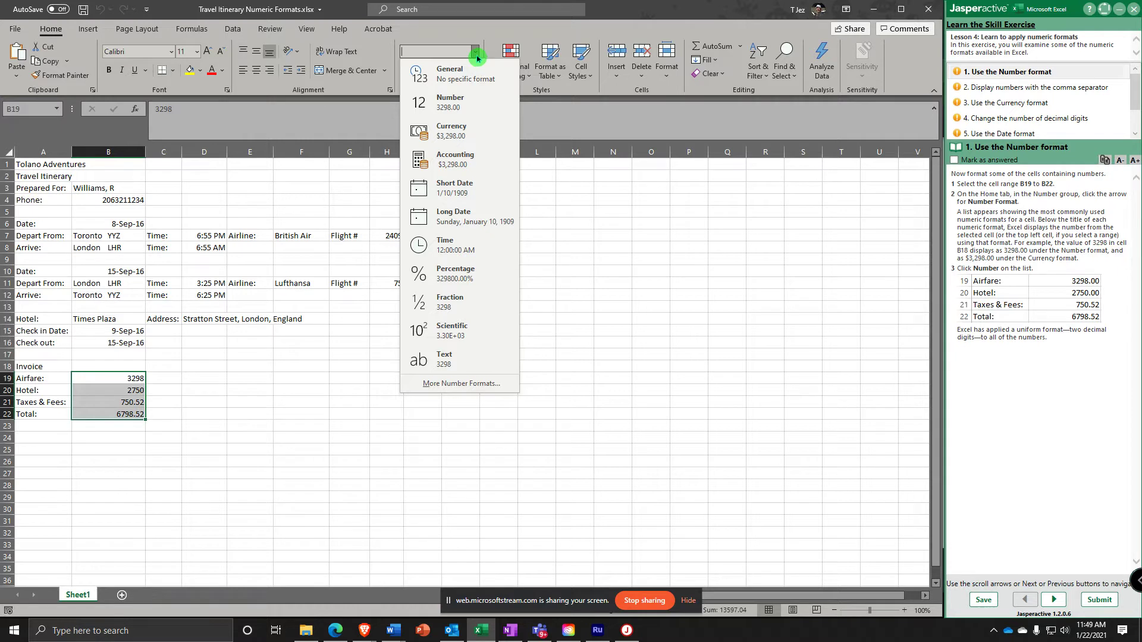
{"action": "left_click", "coordinate": [382, 113]}
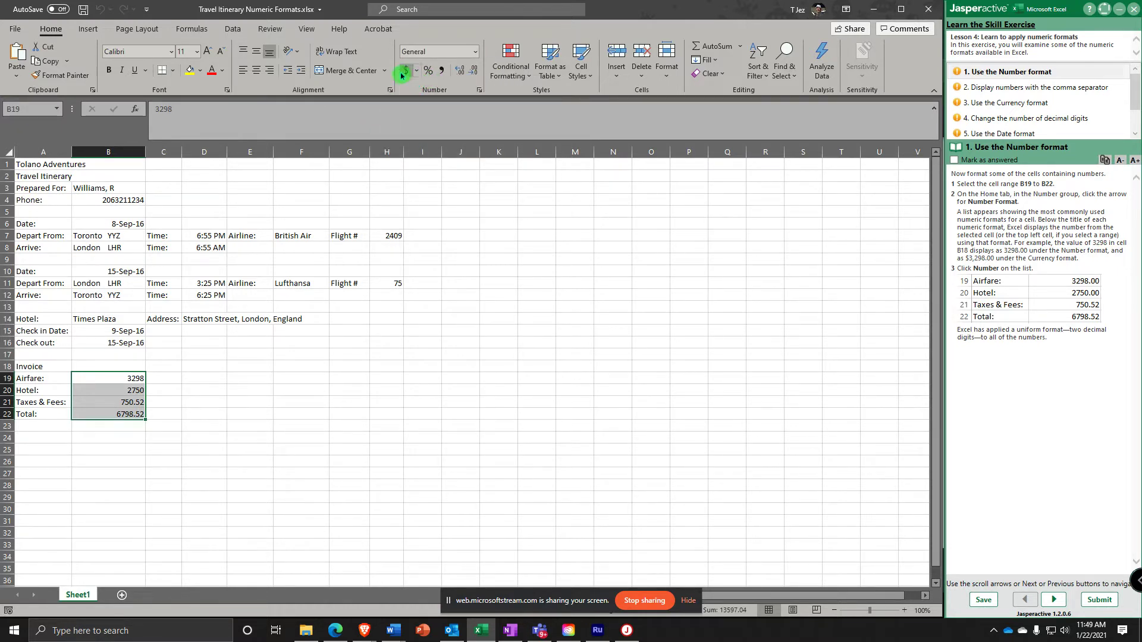
{"action": "left_click", "coordinate": [476, 52]}
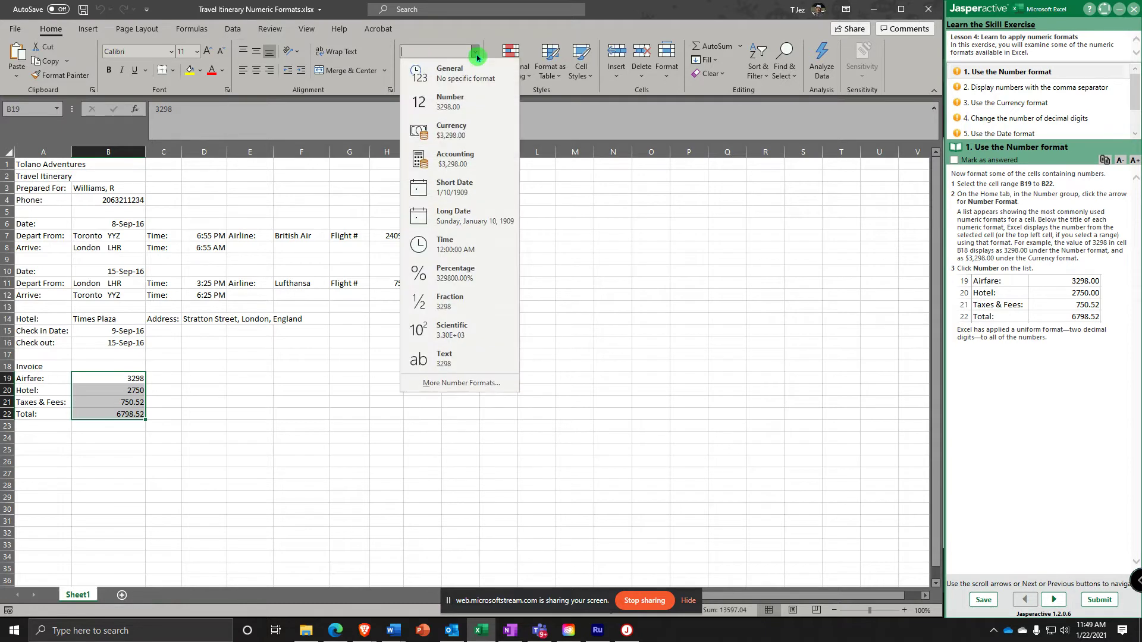
{"action": "left_click", "coordinate": [456, 107]}
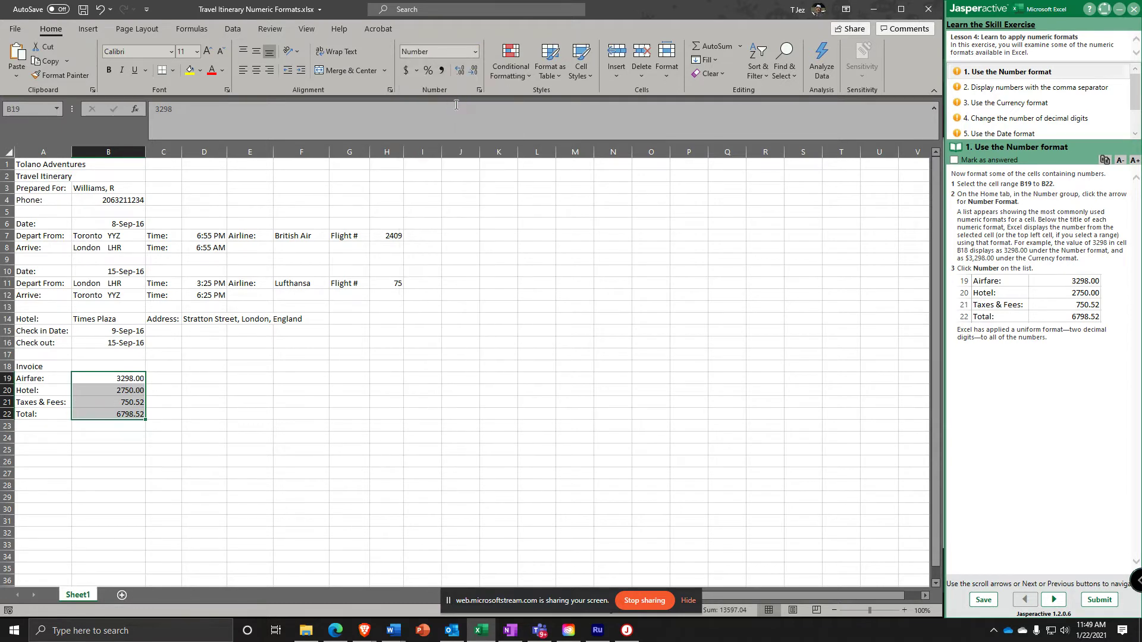
Turn on Use 1000 Separator for B19:B22, showing 3,298.00 and 6,798.52, then advance the exercise
{"action": "left_click", "coordinate": [1056, 601]}
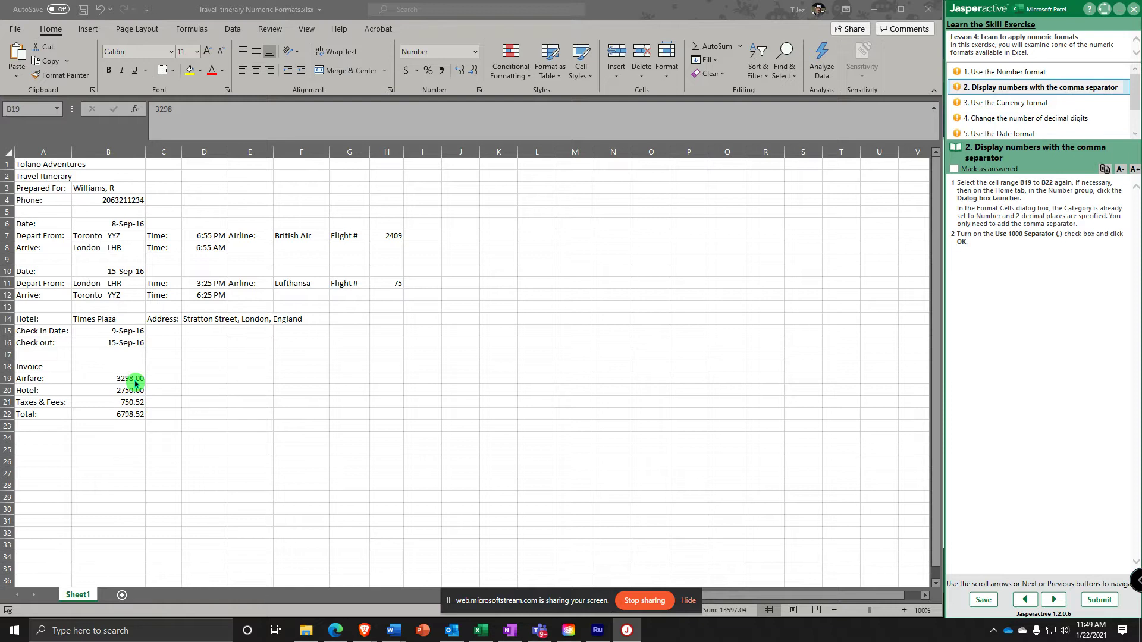
{"action": "left_click", "coordinate": [113, 373]}
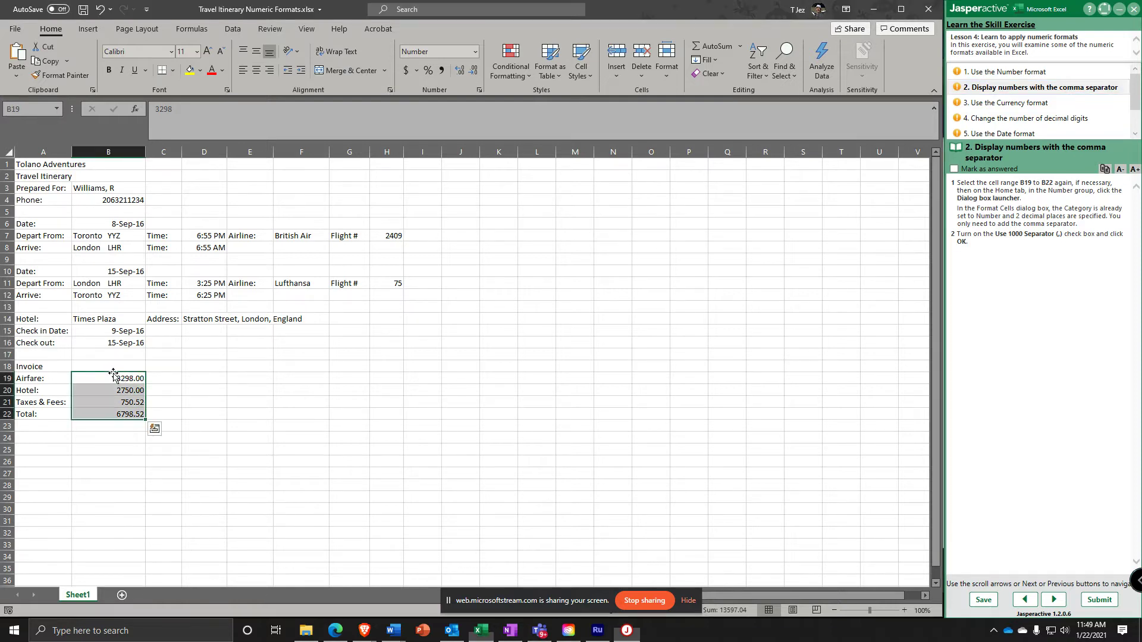
{"action": "left_click", "coordinate": [479, 91]}
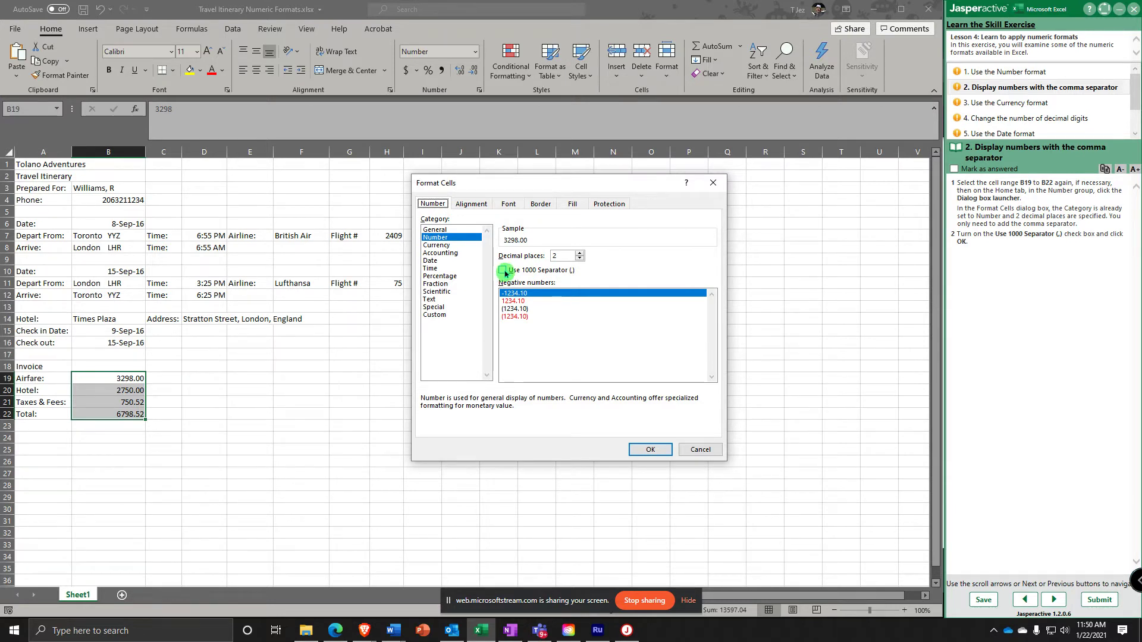
{"action": "left_click", "coordinate": [504, 271]}
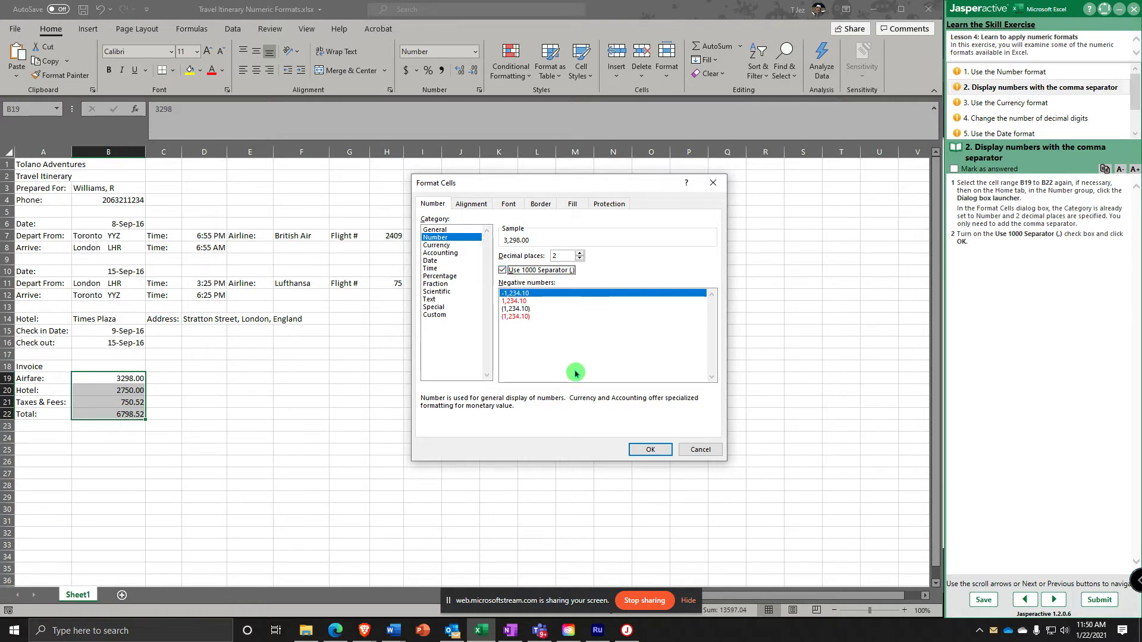
{"action": "left_click", "coordinate": [649, 452]}
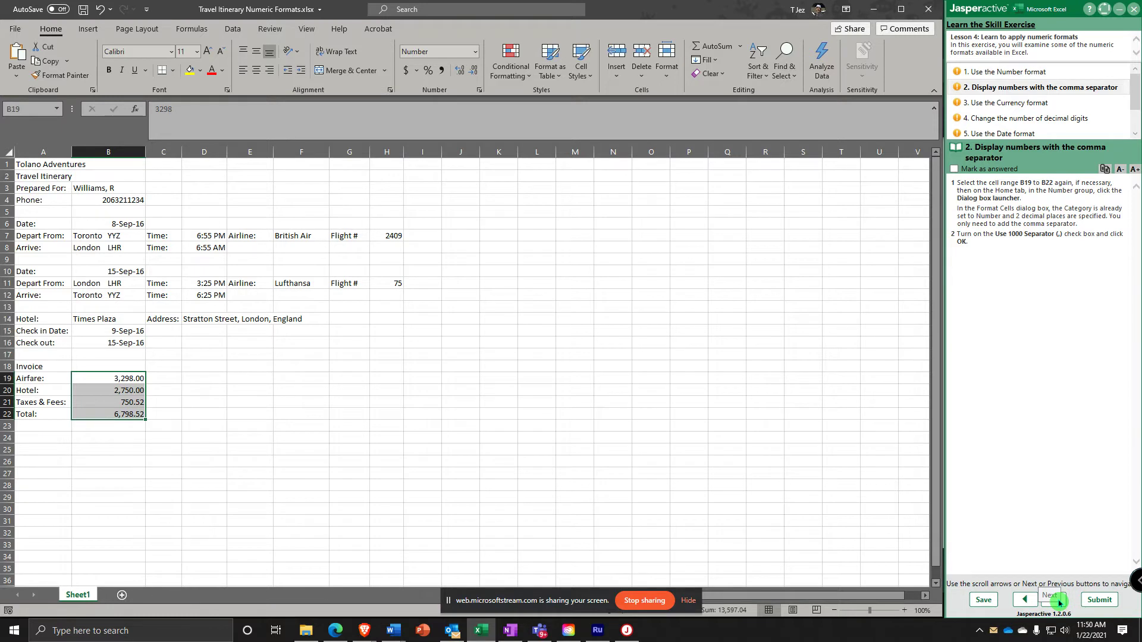
{"action": "left_click", "coordinate": [1059, 601]}
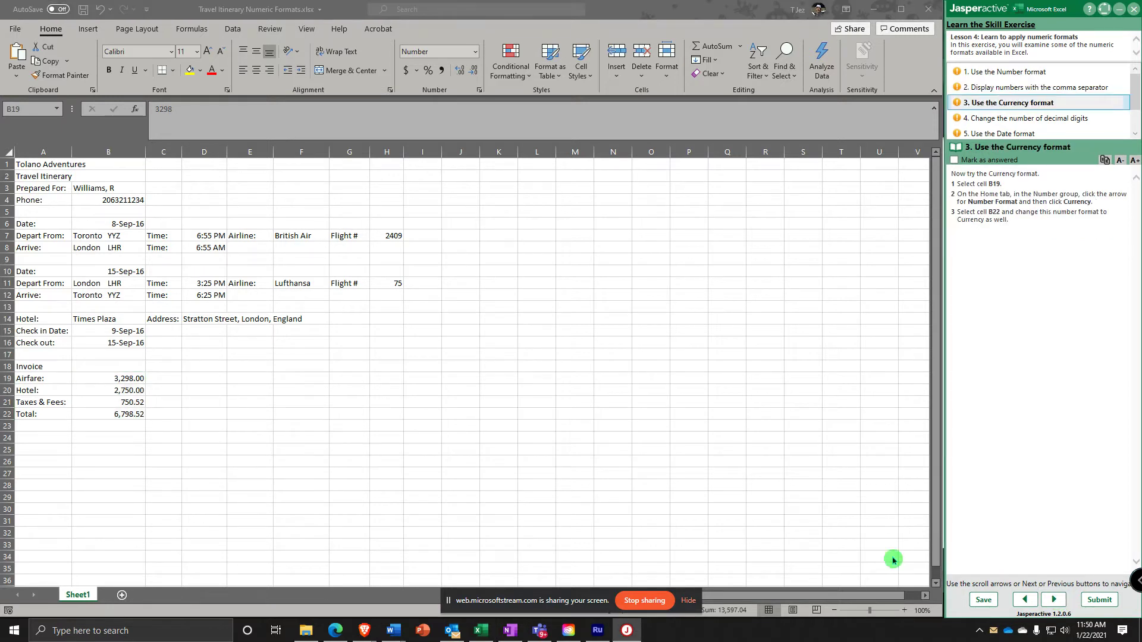
Format the Airfare amount in B19 as Currency, showing $3,298.00
{"action": "left_click", "coordinate": [117, 378]}
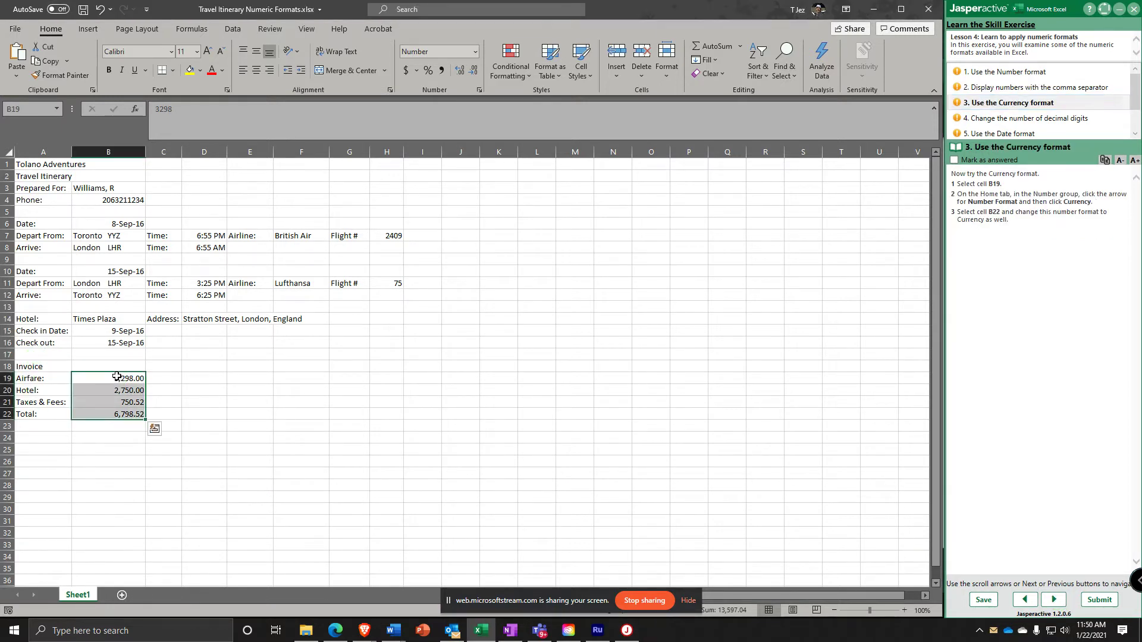
{"action": "double_click", "coordinate": [117, 379]}
{"action": "left_click", "coordinate": [204, 390]}
{"action": "left_click", "coordinate": [138, 378]}
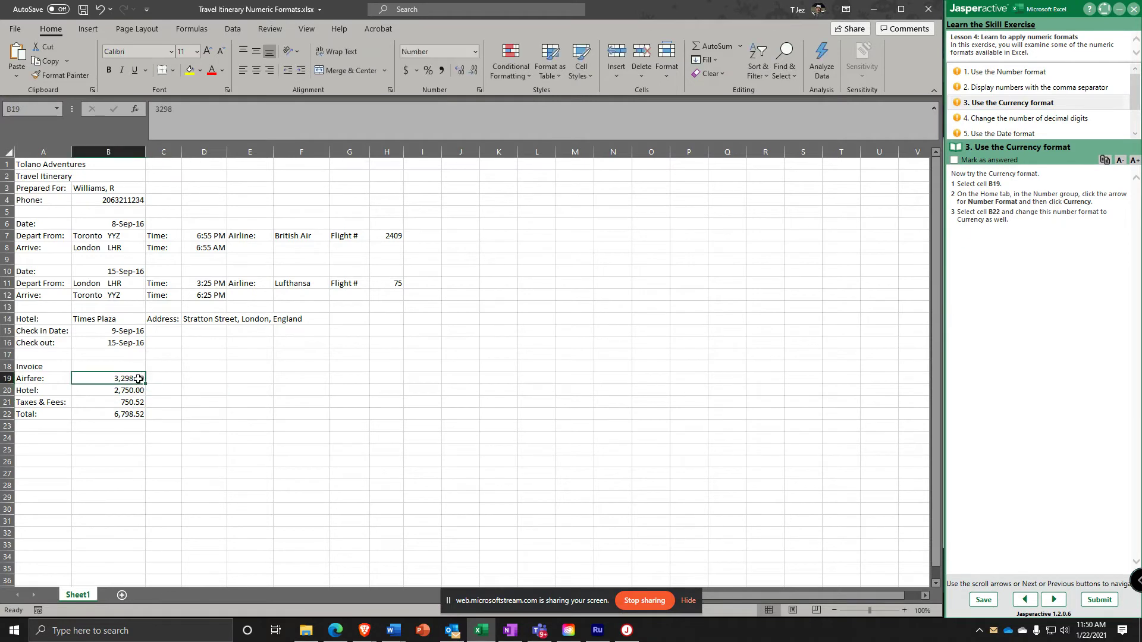
{"action": "left_click", "coordinate": [417, 71]}
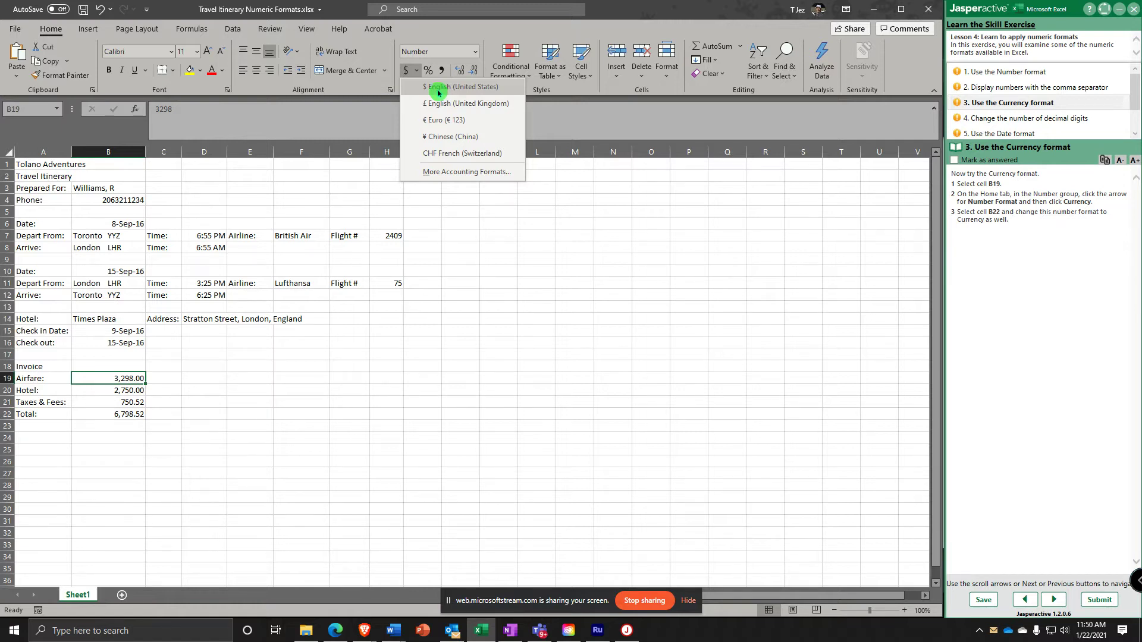
{"action": "left_click", "coordinate": [408, 77]}
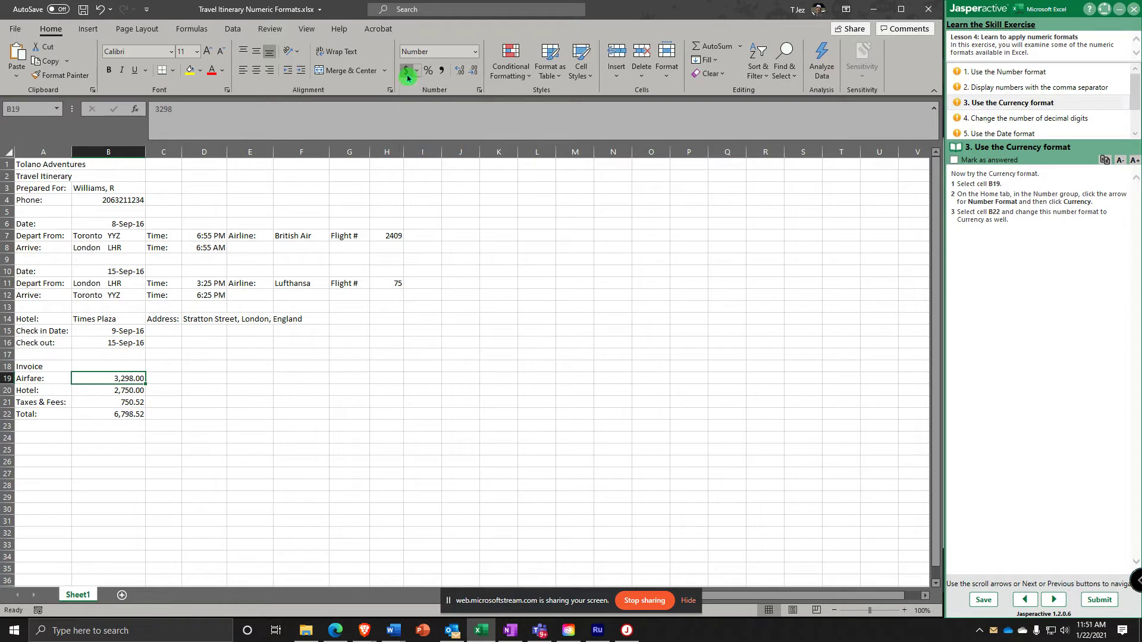
{"action": "left_click", "coordinate": [475, 52]}
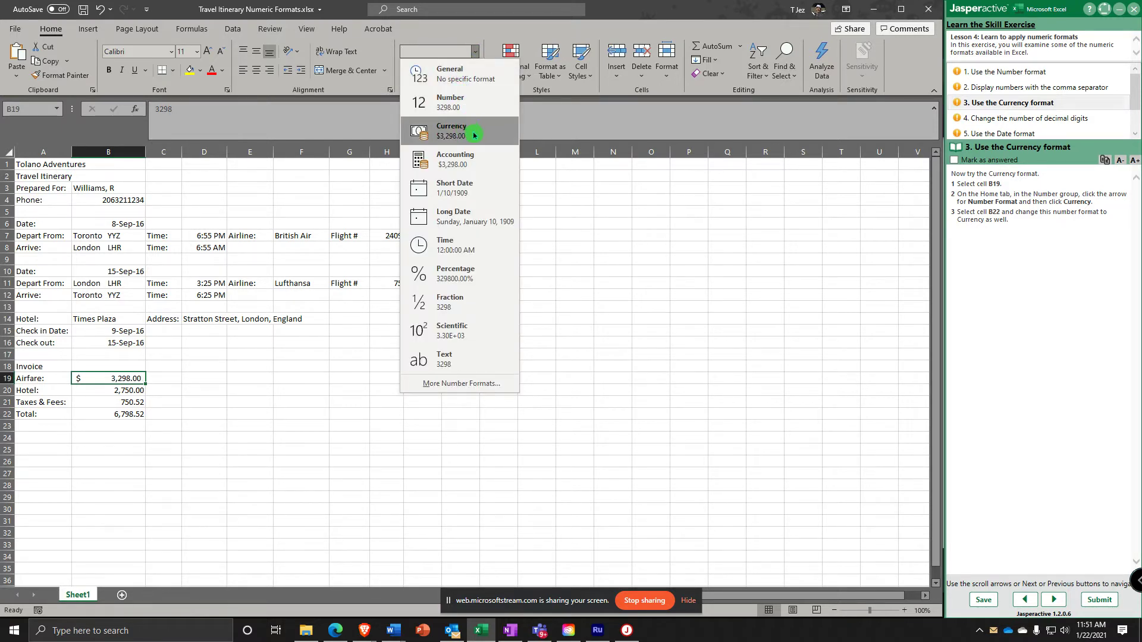
{"action": "left_click", "coordinate": [474, 135]}
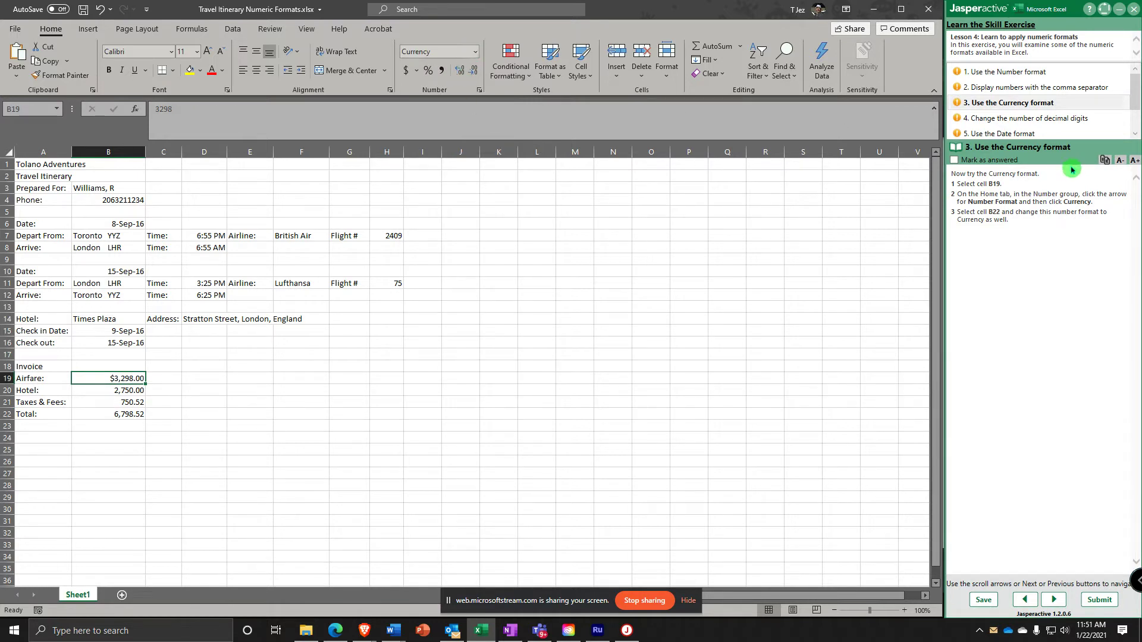
{"action": "left_click", "coordinate": [978, 226]}
Format the Total in B22 as Currency, showing $6,798.52, and move to the decimal-digits step
{"action": "left_click", "coordinate": [109, 415]}
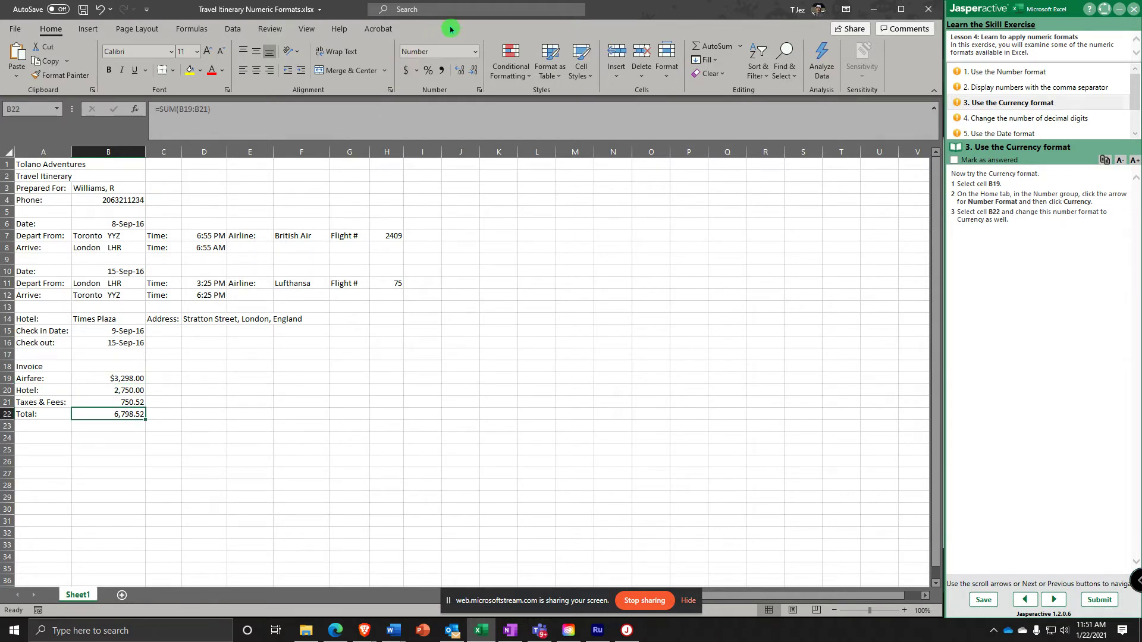
{"action": "left_click", "coordinate": [474, 52]}
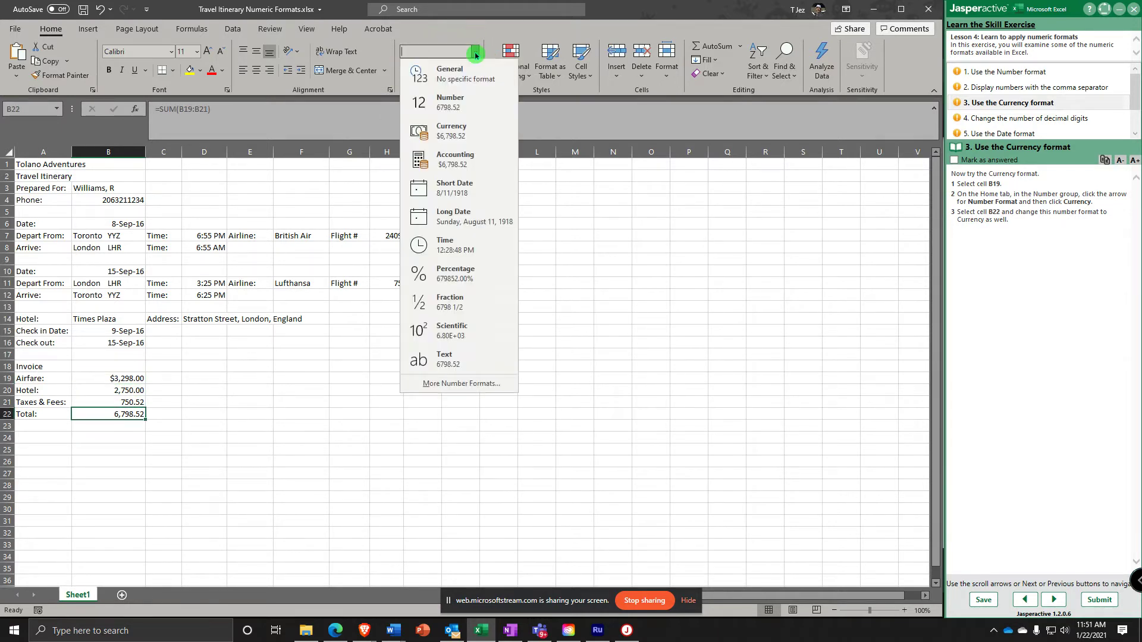
{"action": "left_click", "coordinate": [455, 135]}
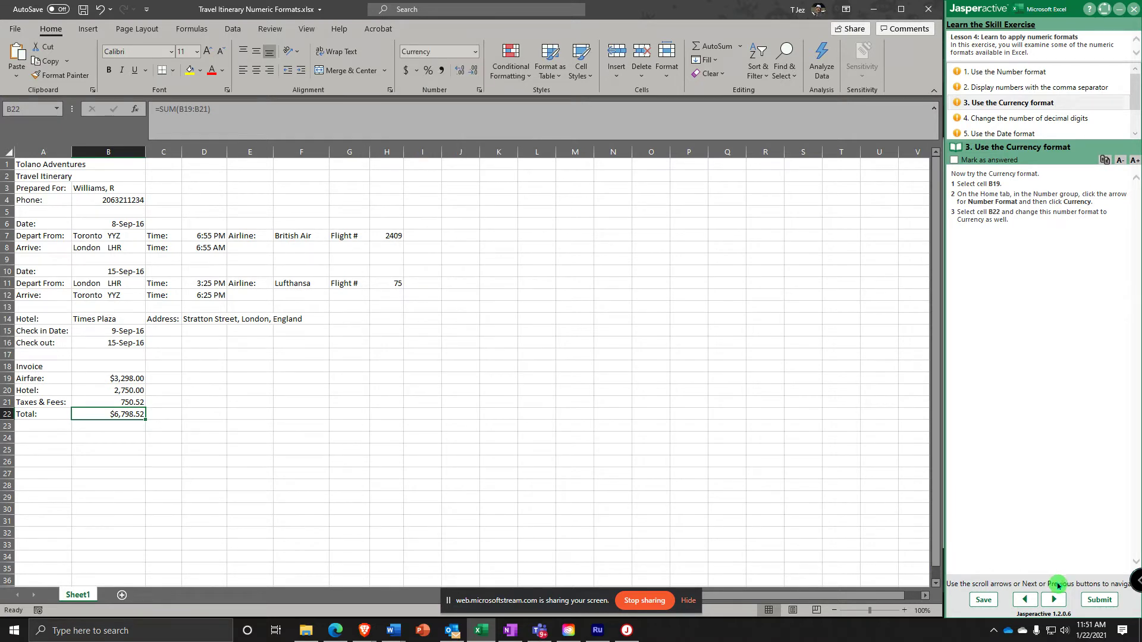
{"action": "left_click", "coordinate": [1055, 600]}
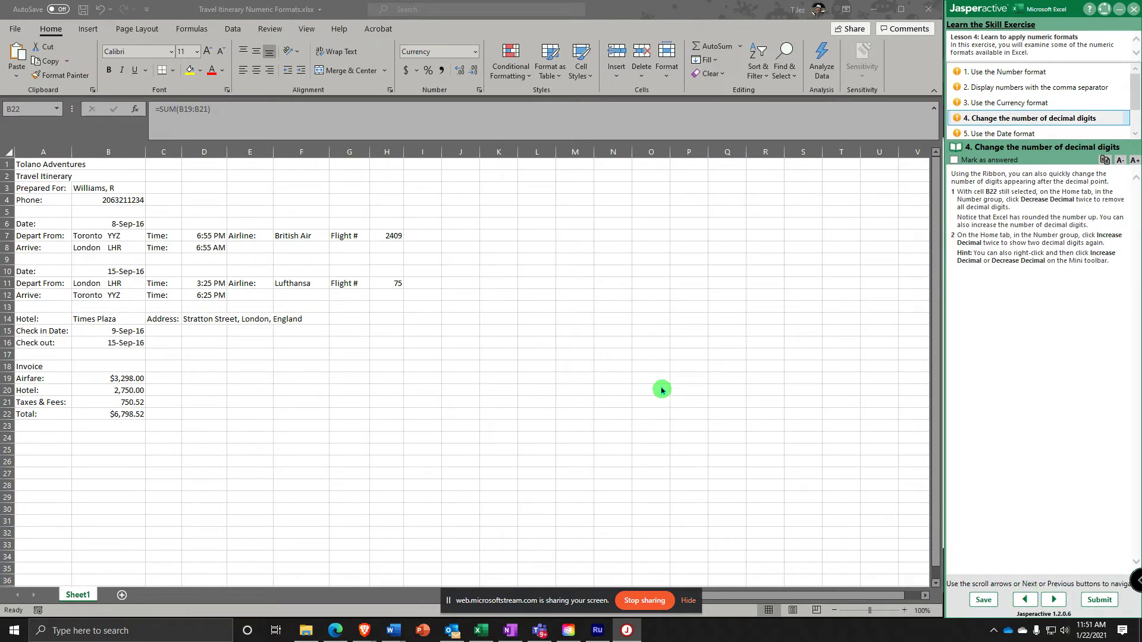
{"action": "left_click", "coordinate": [105, 414]}
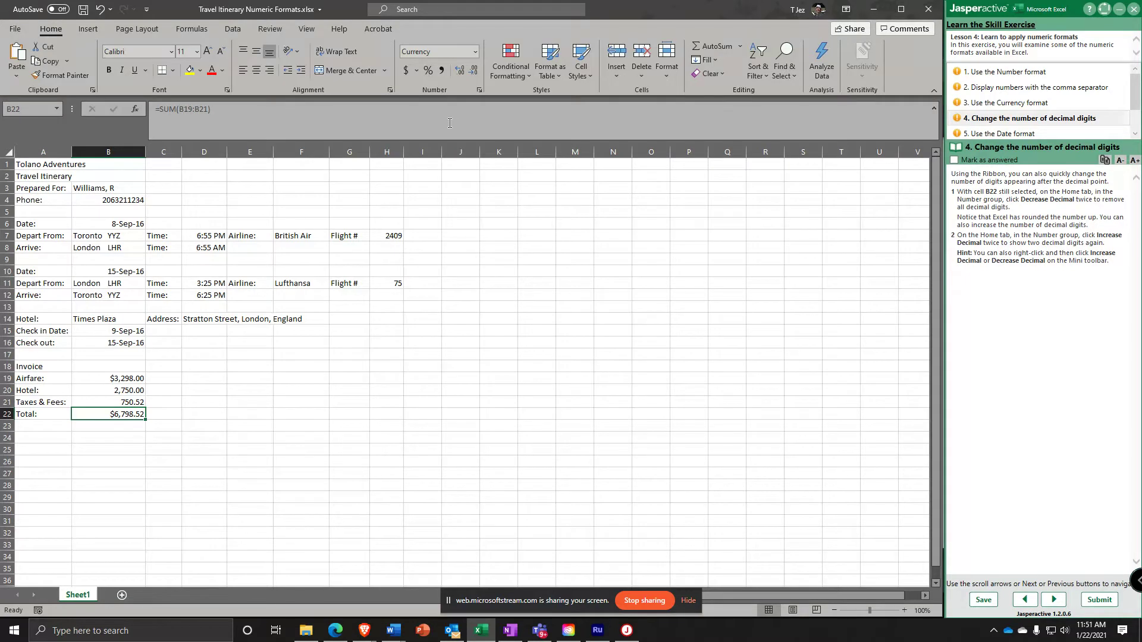
{"action": "left_click", "coordinate": [466, 80]}
{"action": "left_click", "coordinate": [460, 74]}
{"action": "left_click", "coordinate": [461, 74]}
{"action": "left_click", "coordinate": [476, 70]}
{"action": "left_click", "coordinate": [1054, 600]}
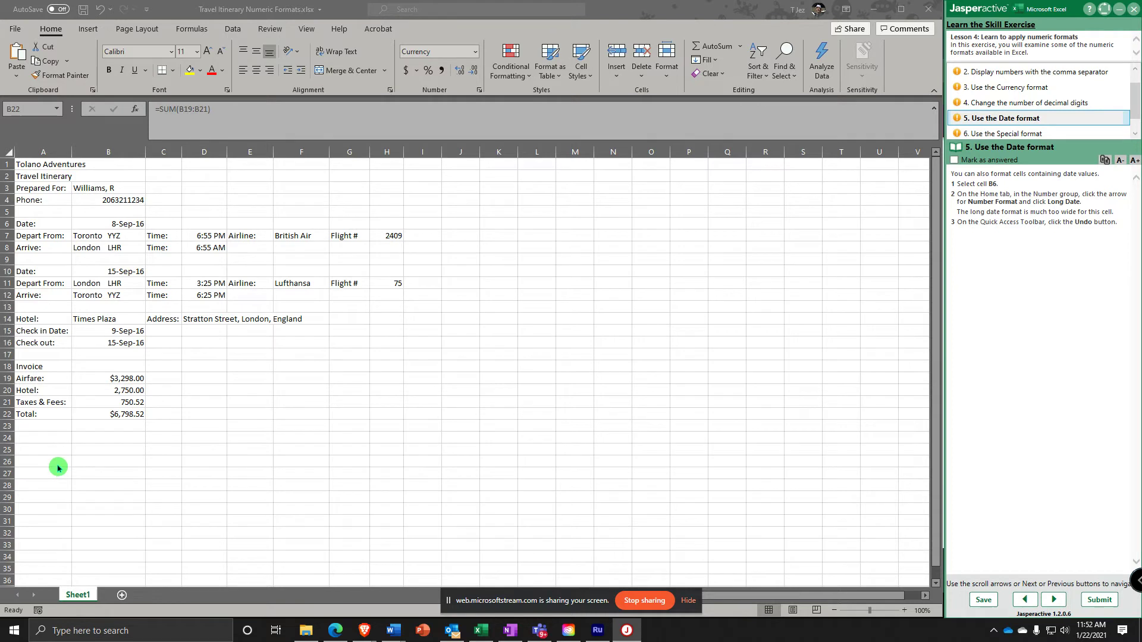
{"action": "left_click", "coordinate": [116, 225]}
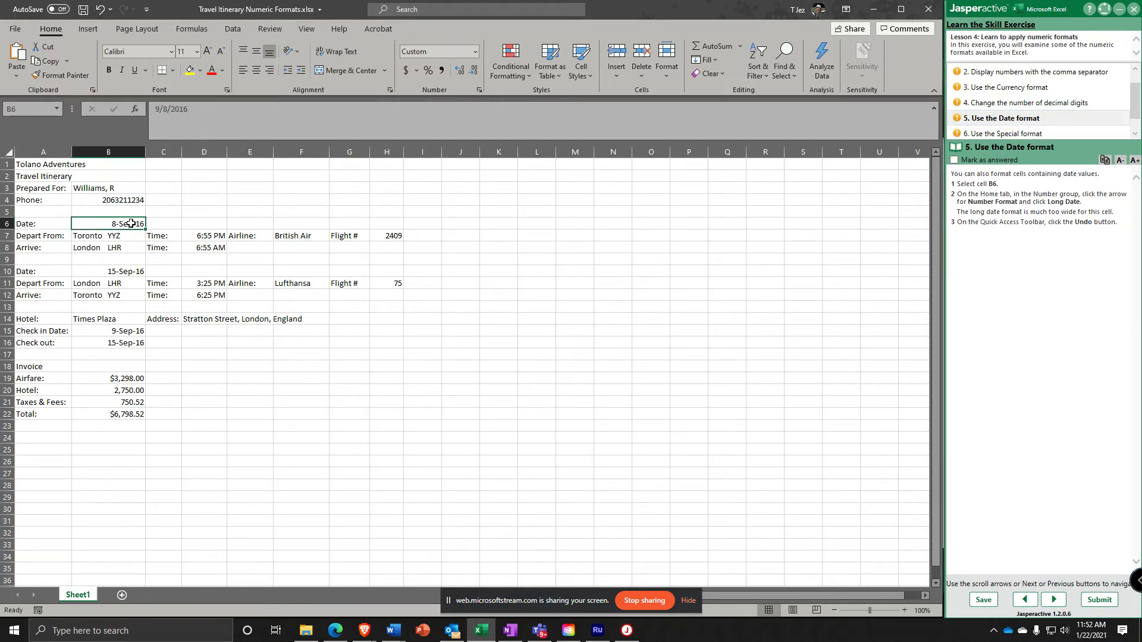
{"action": "left_click", "coordinate": [475, 52]}
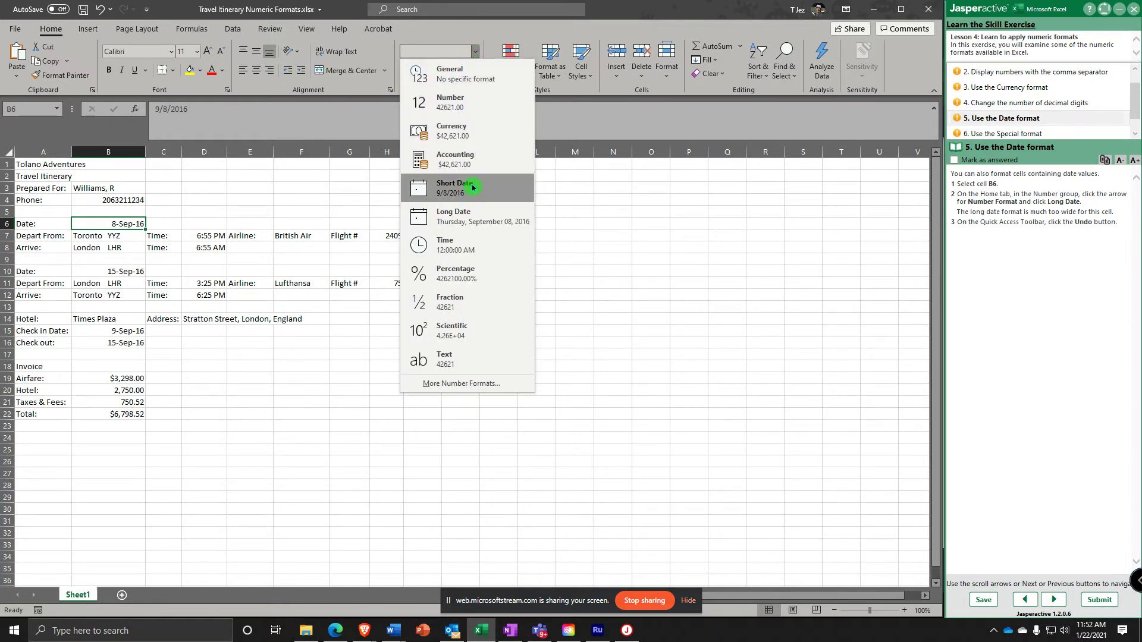
{"action": "left_click", "coordinate": [479, 218]}
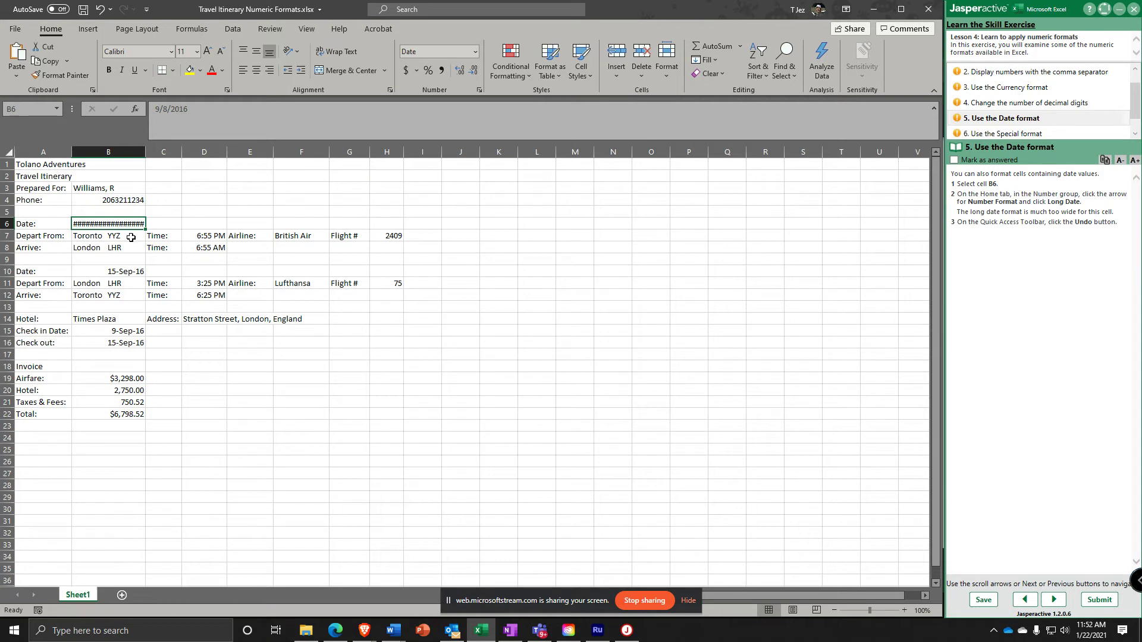
{"action": "left_click", "coordinate": [101, 10]}
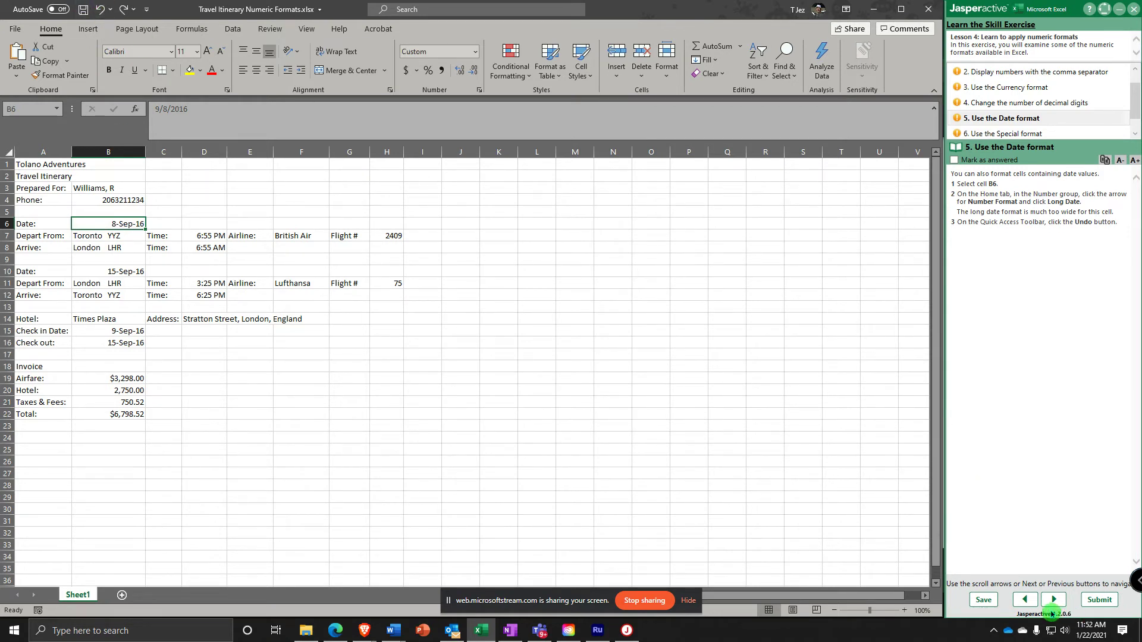
Select the phone number in B4 and open Format Cells from the Number group launcher
{"action": "left_click", "coordinate": [1052, 600]}
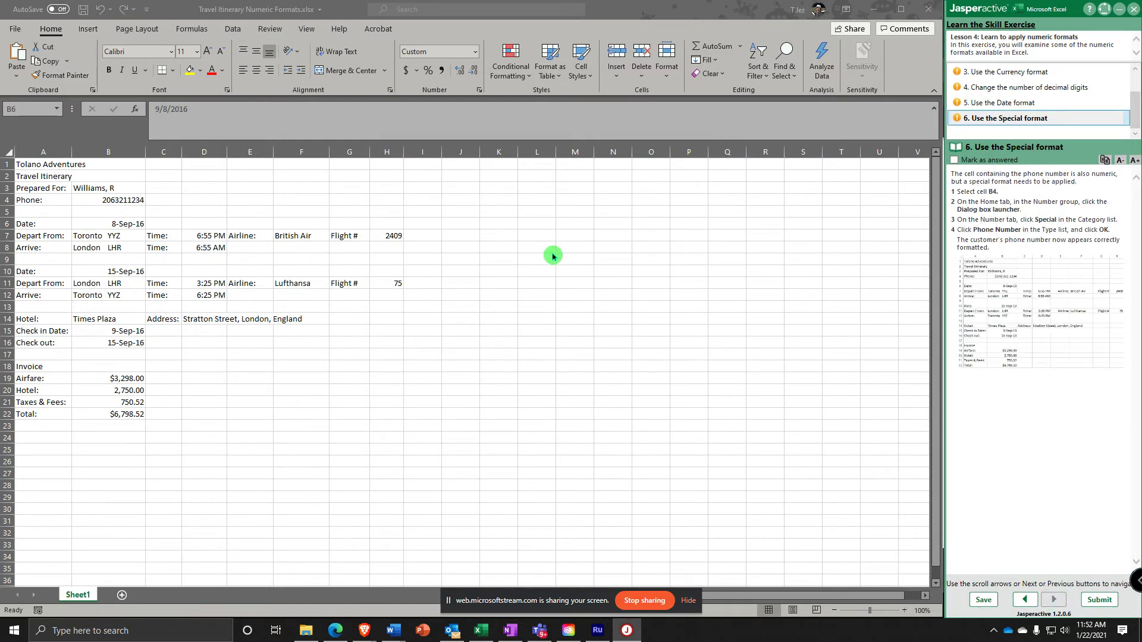
{"action": "left_click", "coordinate": [120, 204]}
{"action": "left_click", "coordinate": [121, 201]}
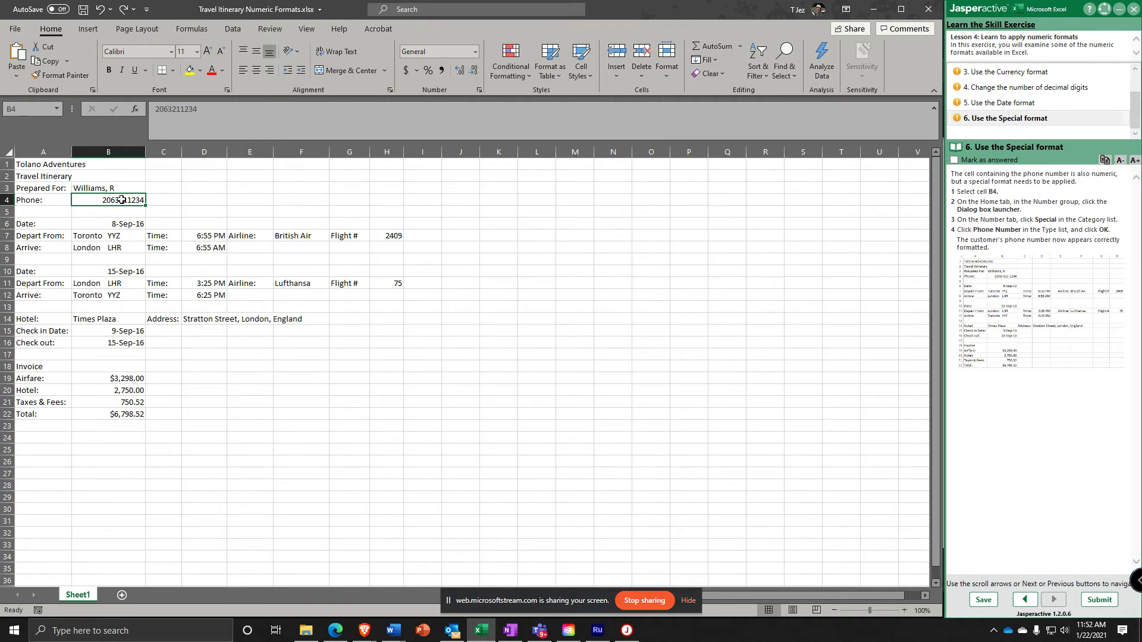
{"action": "left_click", "coordinate": [1013, 103]}
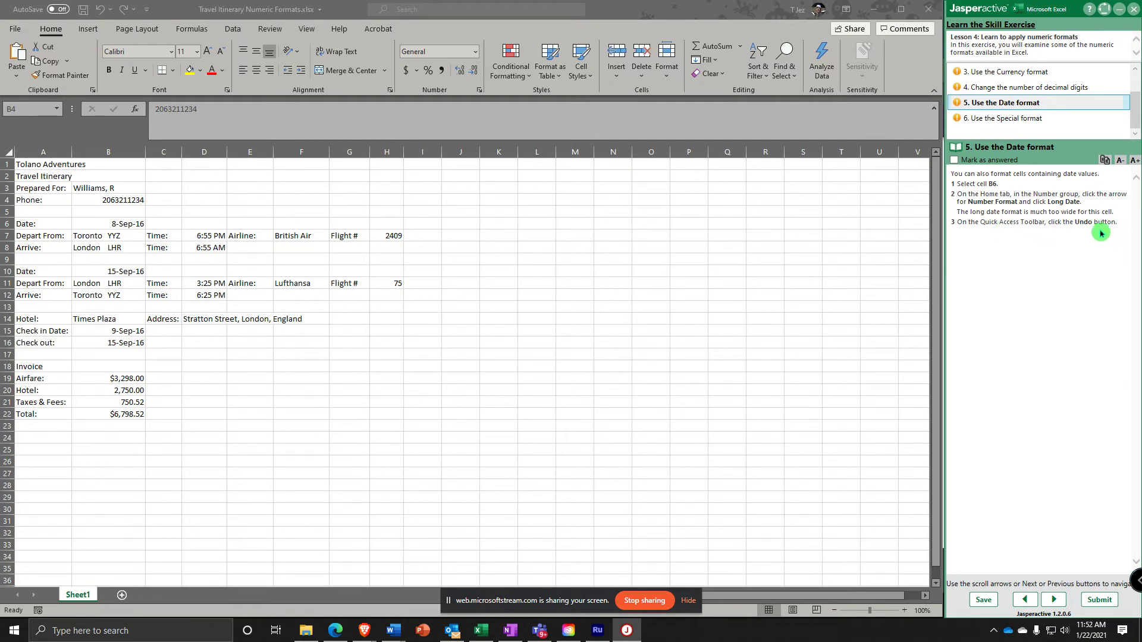
{"action": "left_click", "coordinate": [1005, 119]}
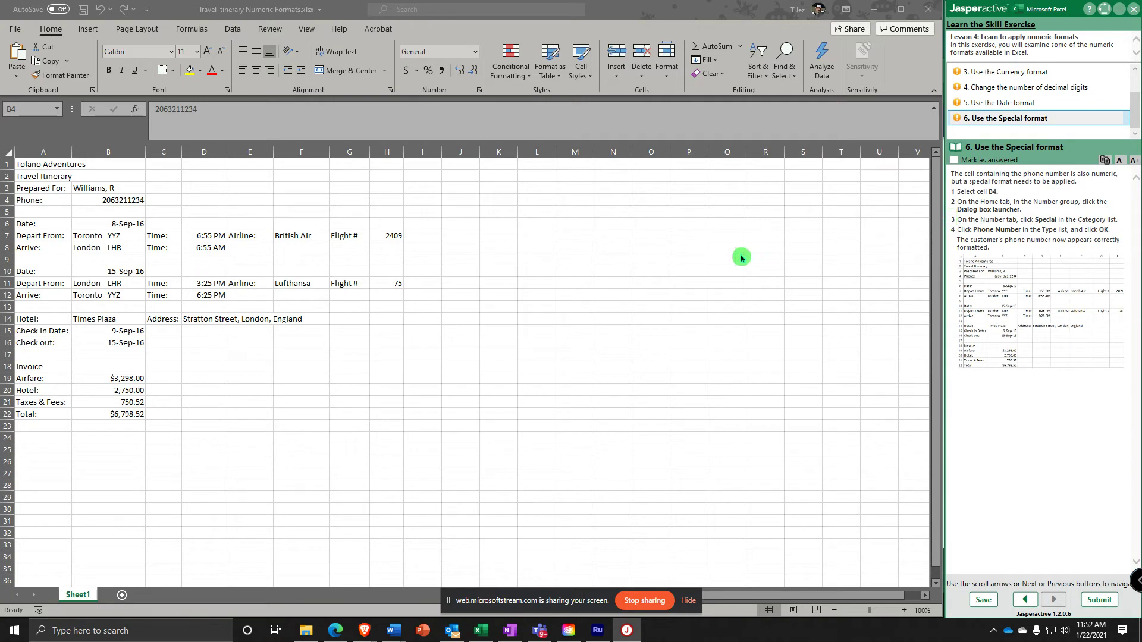
{"action": "double_click", "coordinate": [126, 202]}
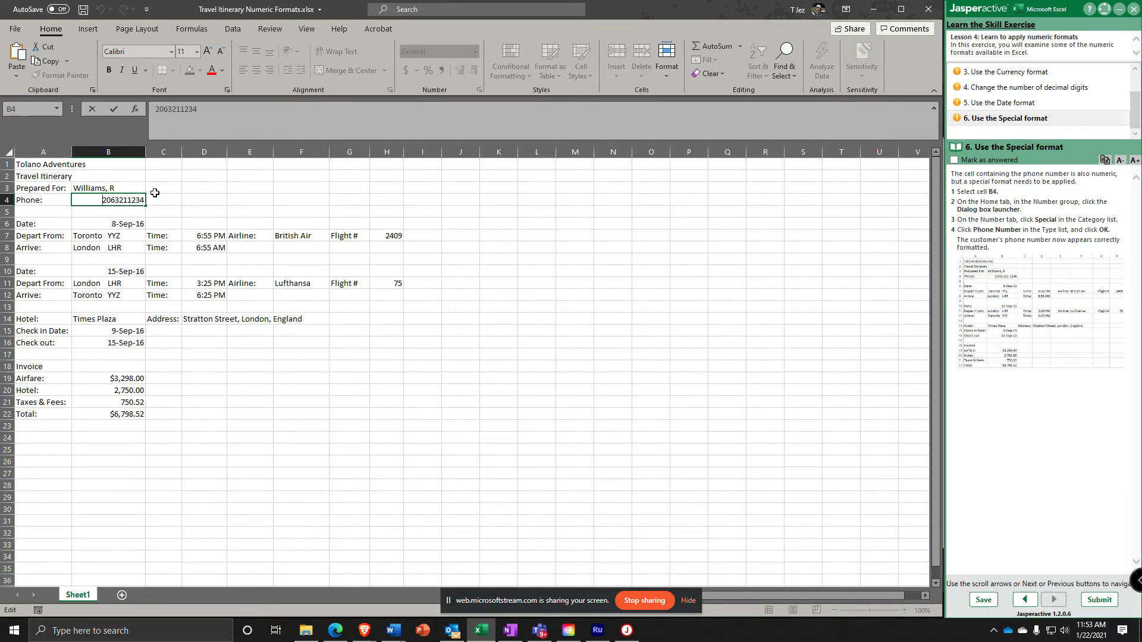
{"action": "key", "text": "Escape"}
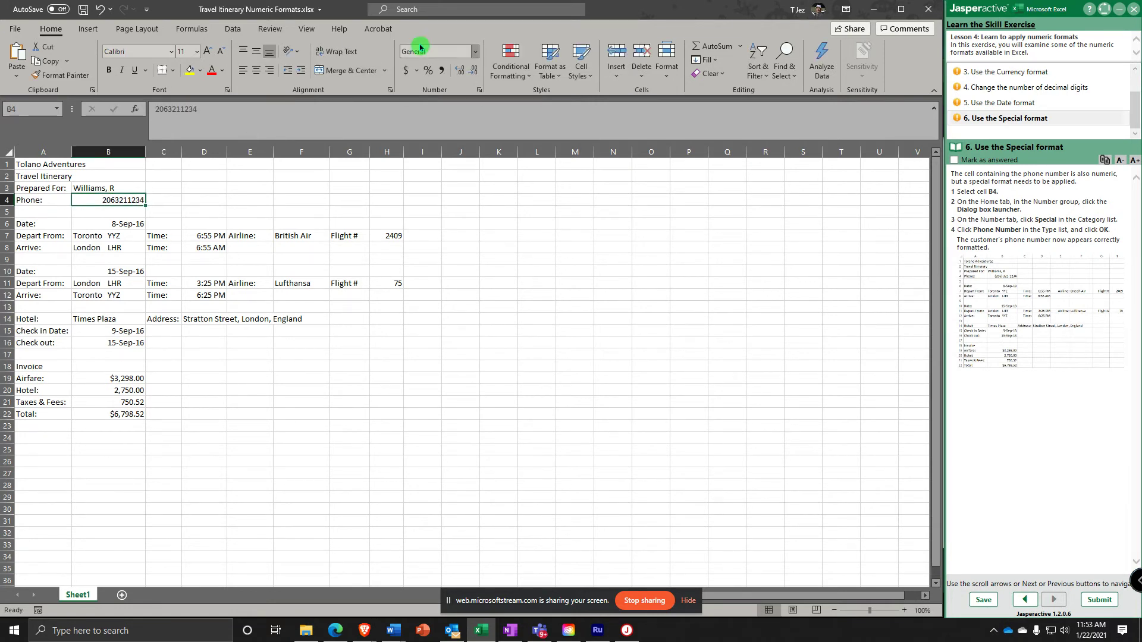
{"action": "left_click", "coordinate": [479, 91]}
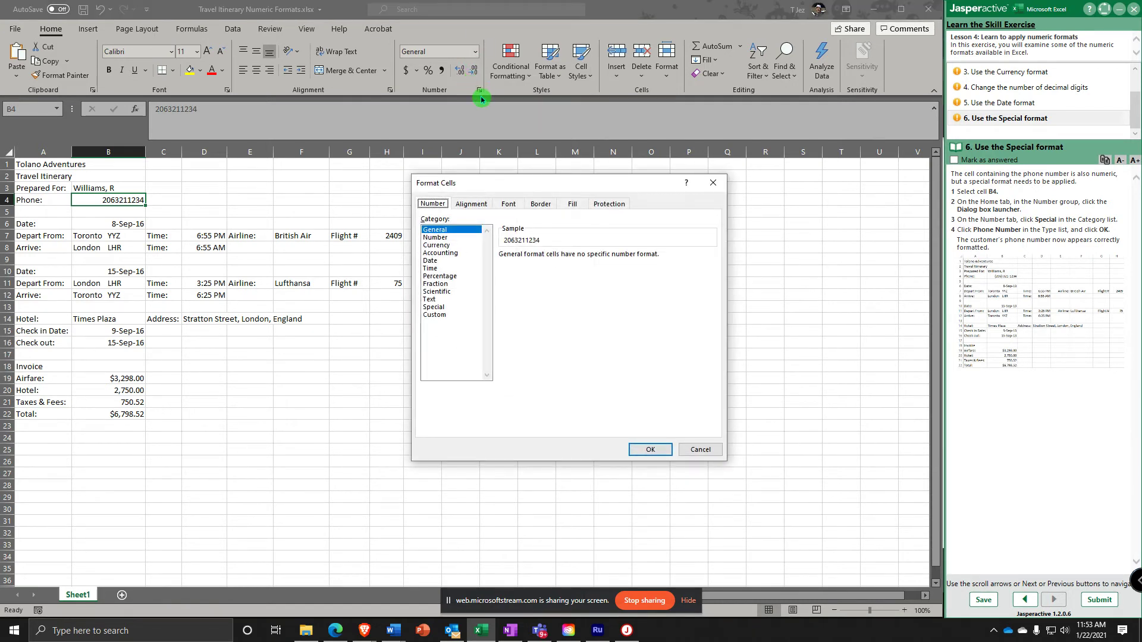
{"action": "left_click", "coordinate": [437, 307]}
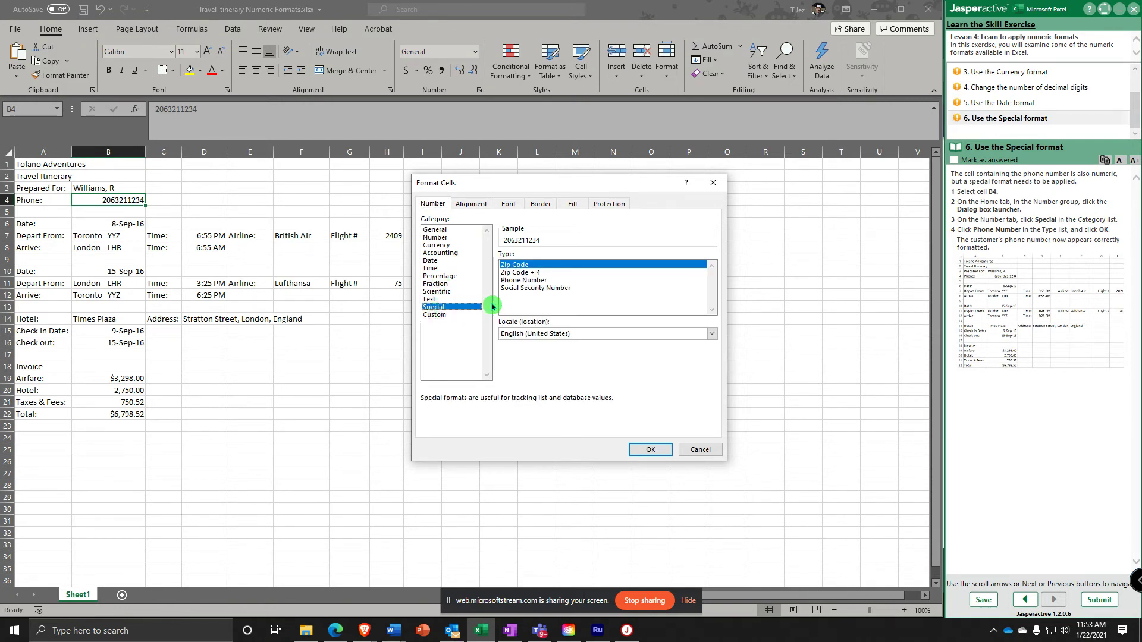
{"action": "left_click", "coordinate": [534, 281]}
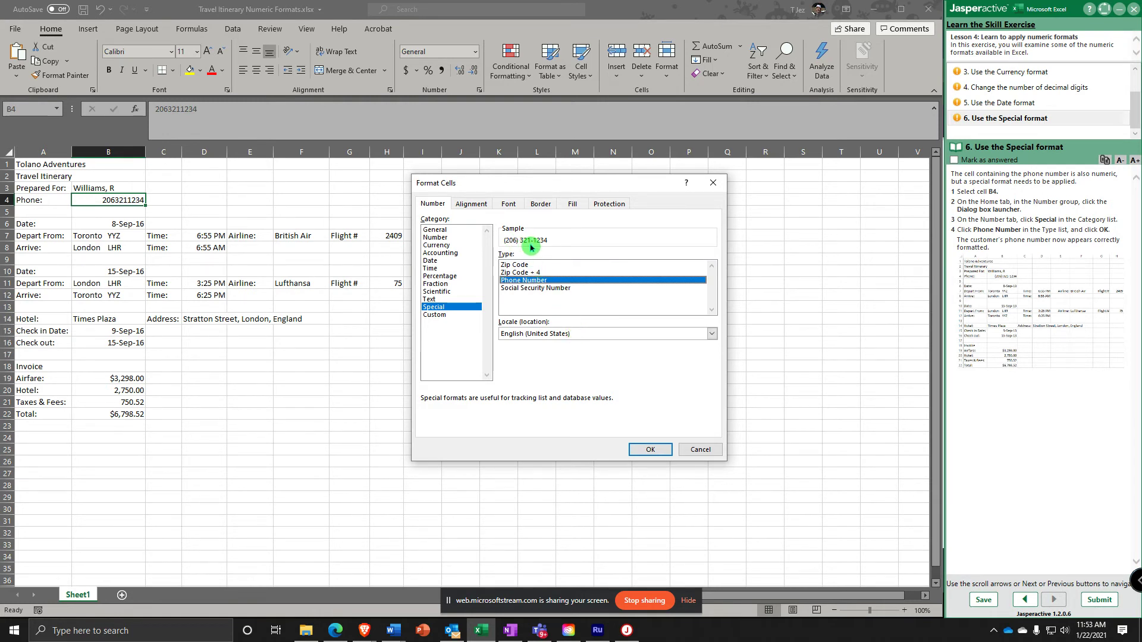
{"action": "left_click", "coordinate": [647, 457]}
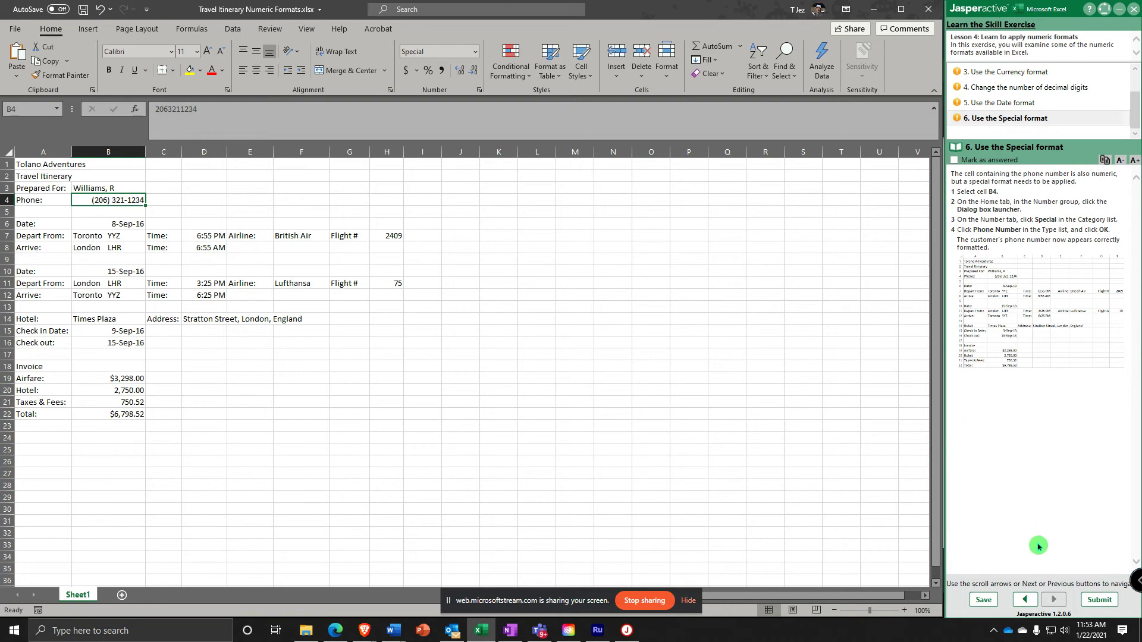
Submit the exercise results, scoring 83.33%, and return to the Lesson 4 course page
{"action": "left_click", "coordinate": [1106, 601]}
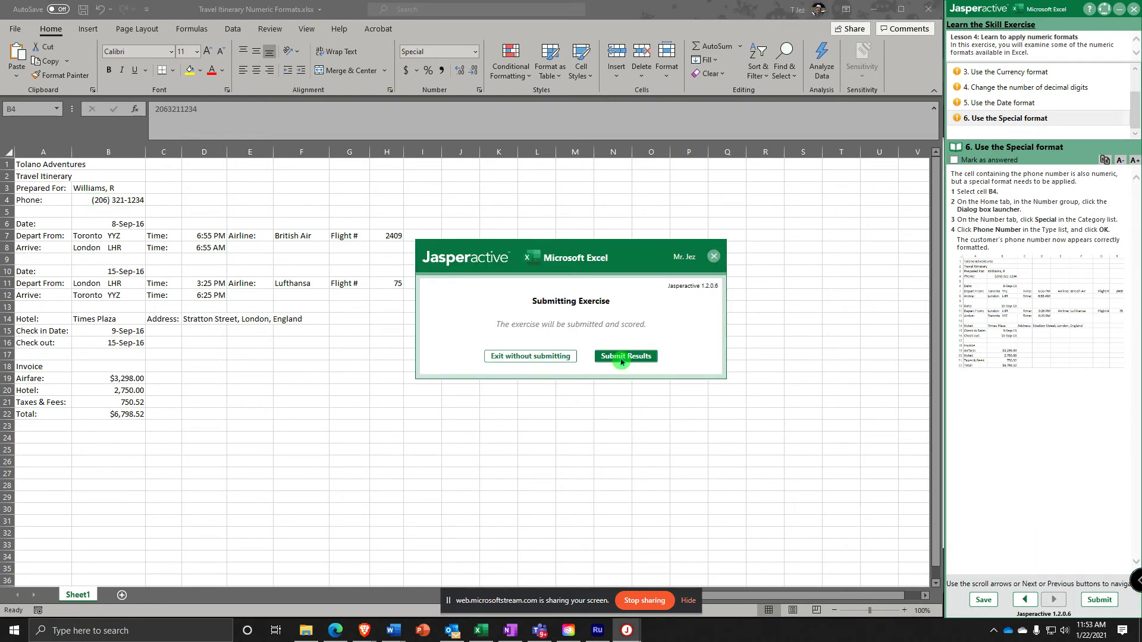
{"action": "left_click", "coordinate": [621, 356]}
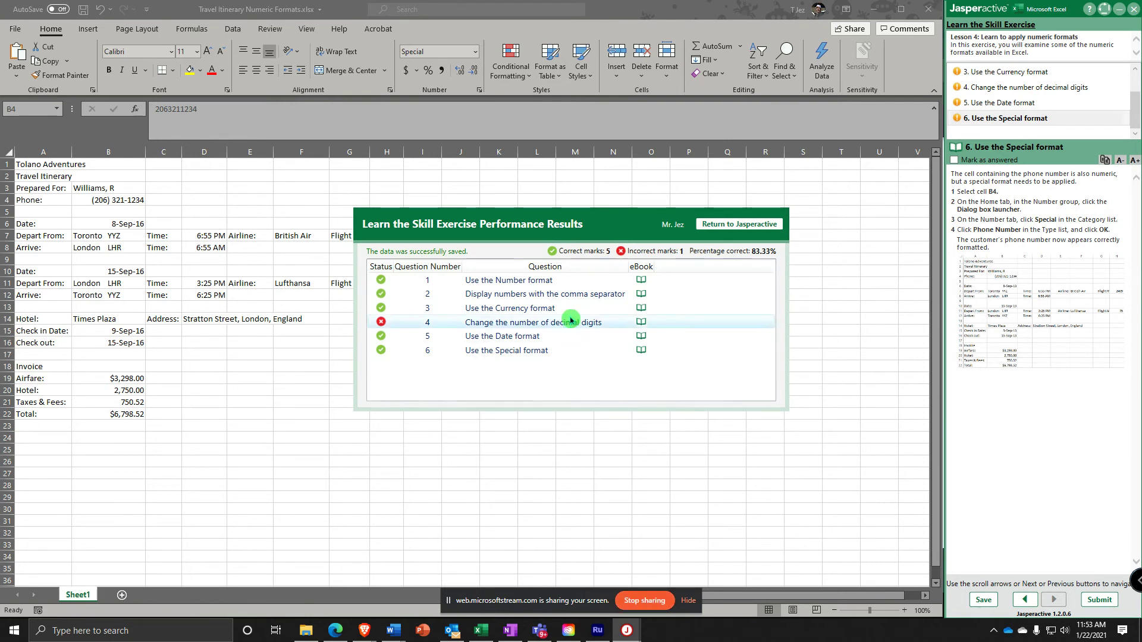
{"action": "left_click", "coordinate": [736, 225]}
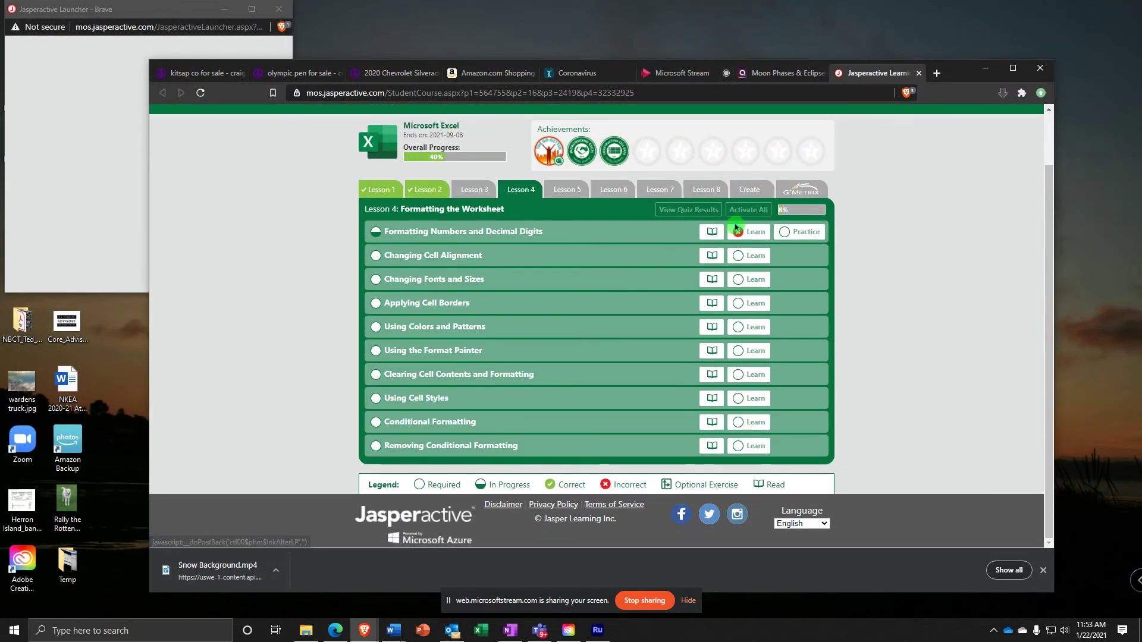
Relaunch the Formatting Numbers and Decimal Digits exercise, reopening the Travel Itinerary Numeric Formats workbook
{"action": "left_click", "coordinate": [812, 232]}
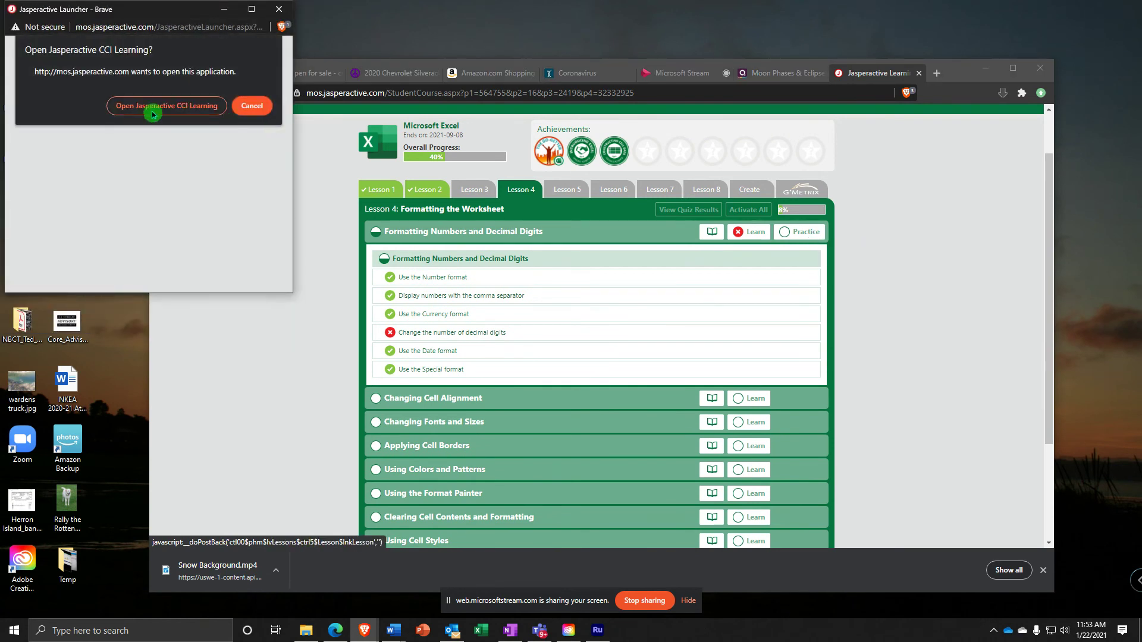
{"action": "left_click", "coordinate": [153, 109]}
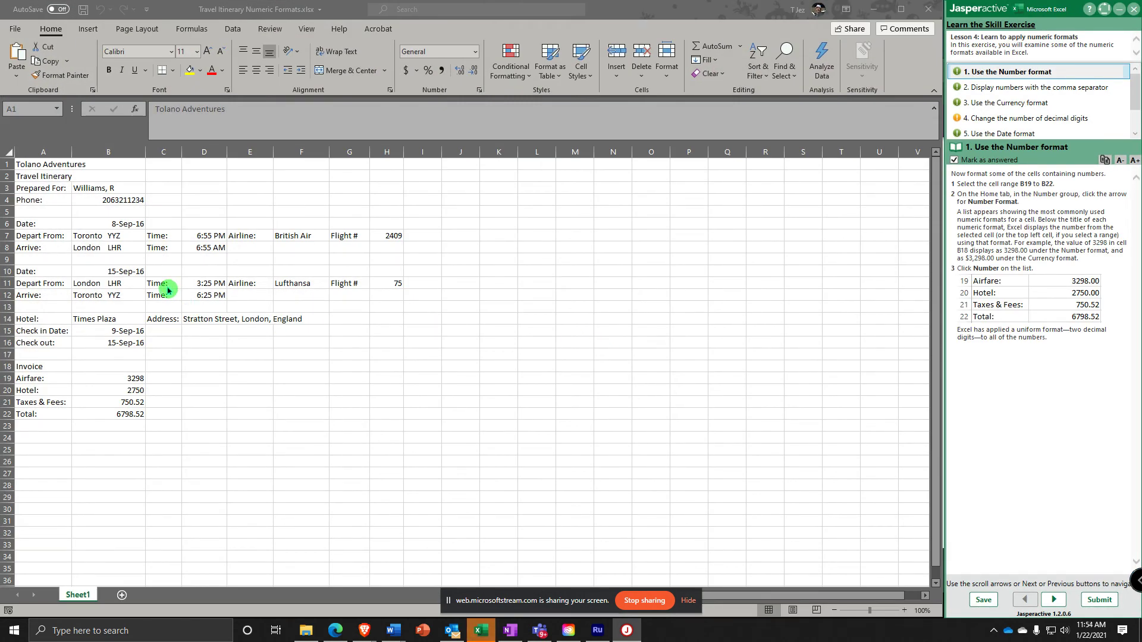
Give the B22 total Currency format with two decimal places, ending at $6,798.52
{"action": "left_click", "coordinate": [971, 118]}
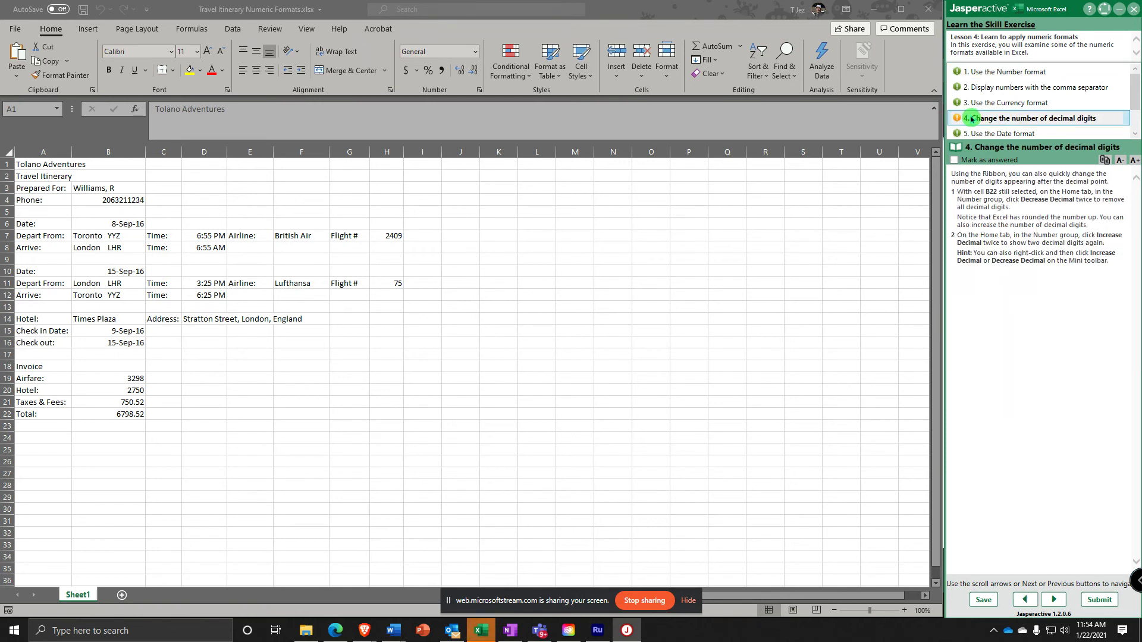
{"action": "left_click", "coordinate": [127, 415]}
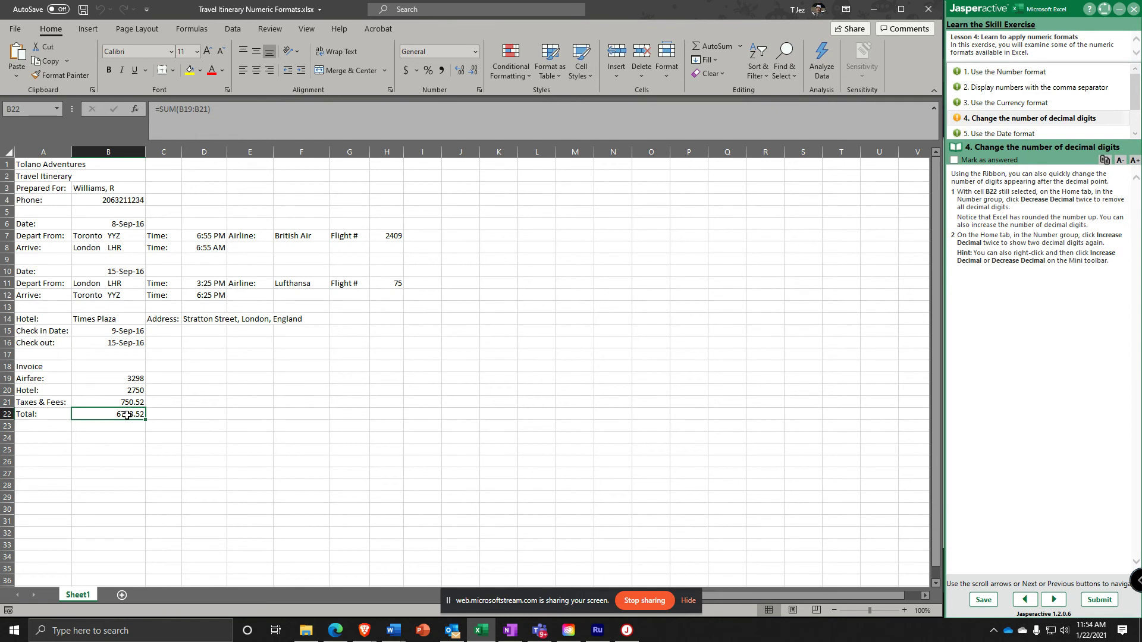
{"action": "left_click", "coordinate": [478, 54]}
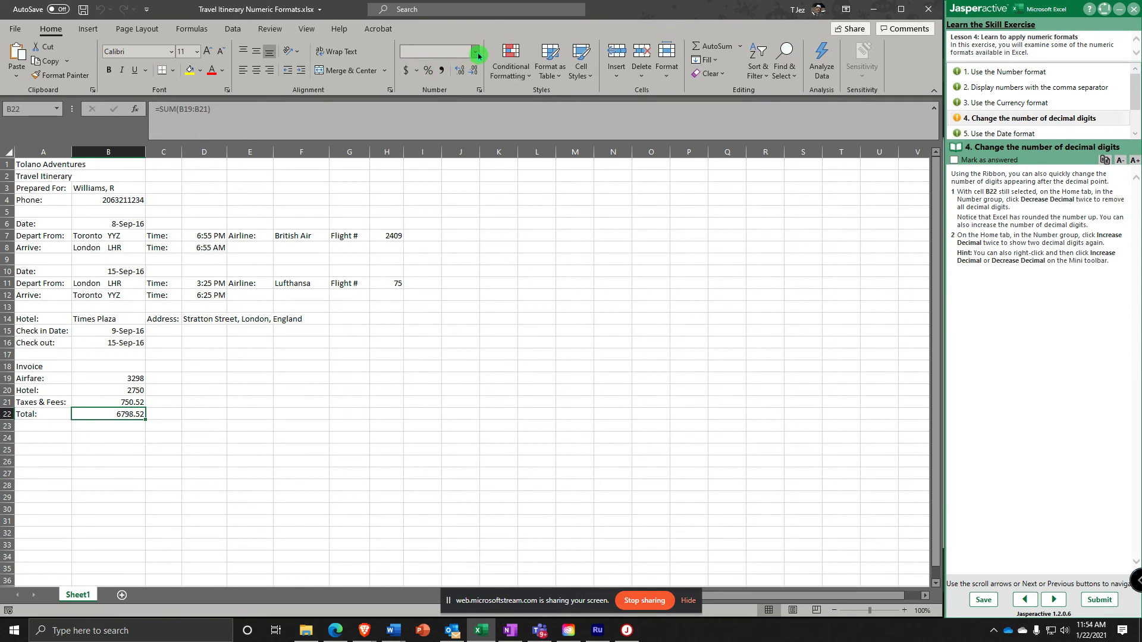
{"action": "left_click", "coordinate": [444, 136]}
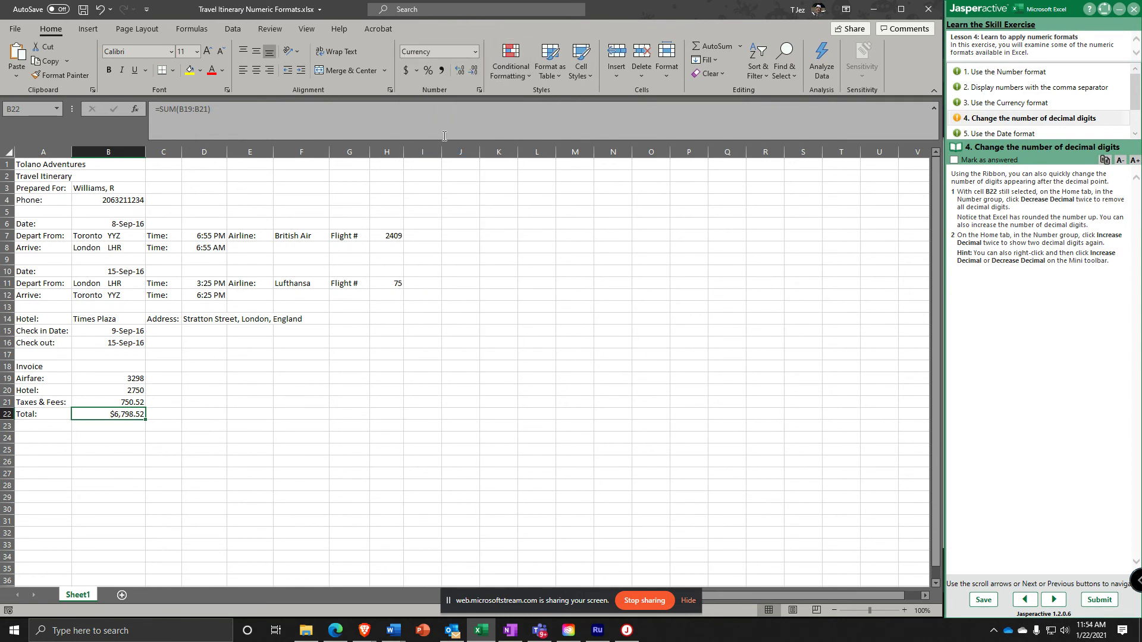
{"action": "left_click", "coordinate": [459, 76]}
{"action": "left_click", "coordinate": [458, 76]}
{"action": "left_click", "coordinate": [478, 72]}
{"action": "left_click", "coordinate": [478, 73]}
{"action": "left_click", "coordinate": [477, 73]}
{"action": "left_click", "coordinate": [477, 73]}
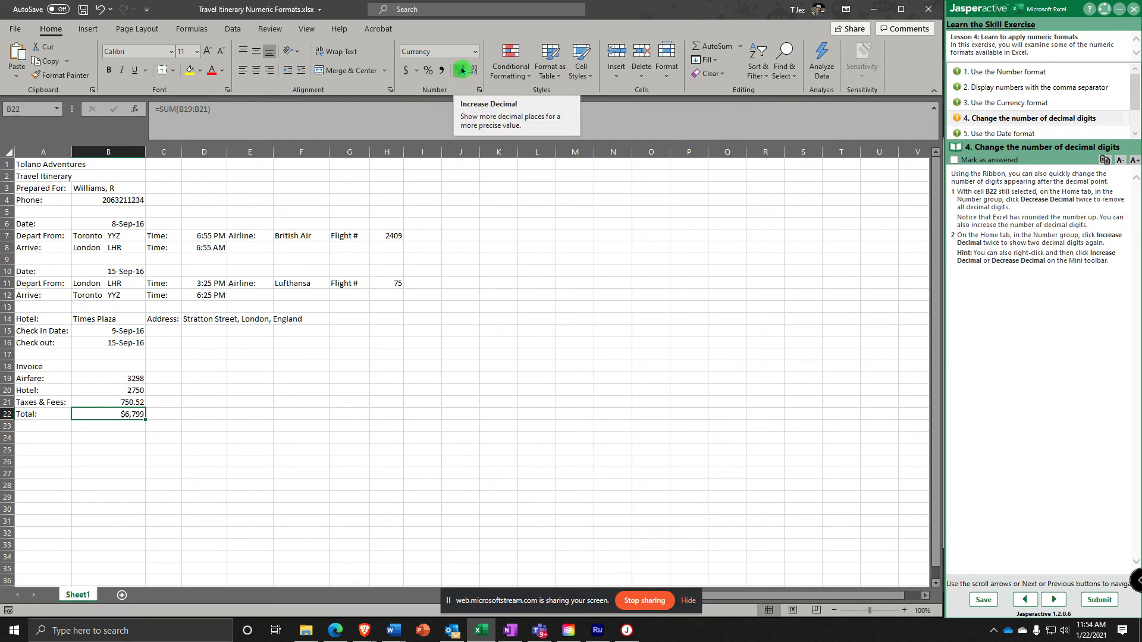
{"action": "left_click", "coordinate": [462, 70]}
{"action": "left_click", "coordinate": [462, 70]}
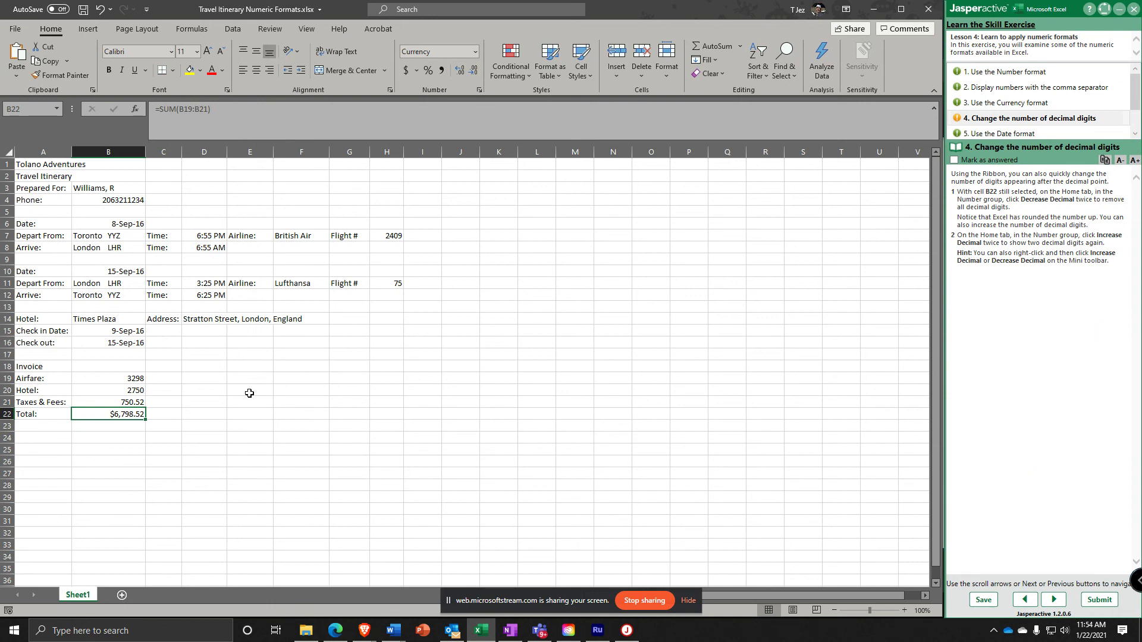
{"action": "key", "text": "Return"}
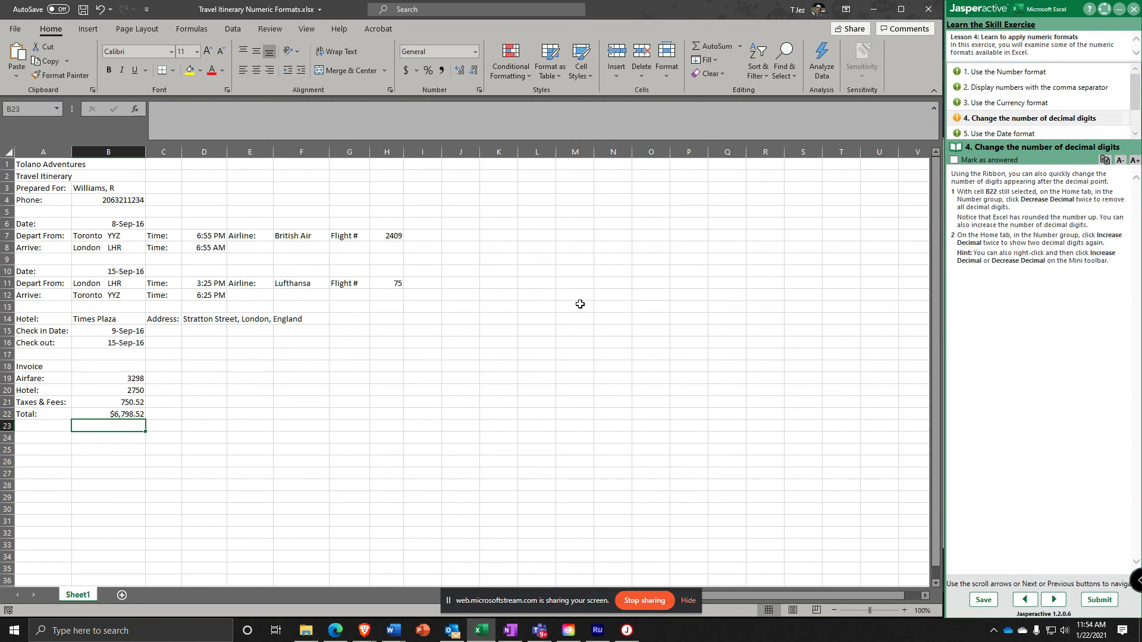
Submit the retried exercise's results for scoring
{"action": "left_click", "coordinate": [1099, 599]}
{"action": "left_click", "coordinate": [627, 364]}
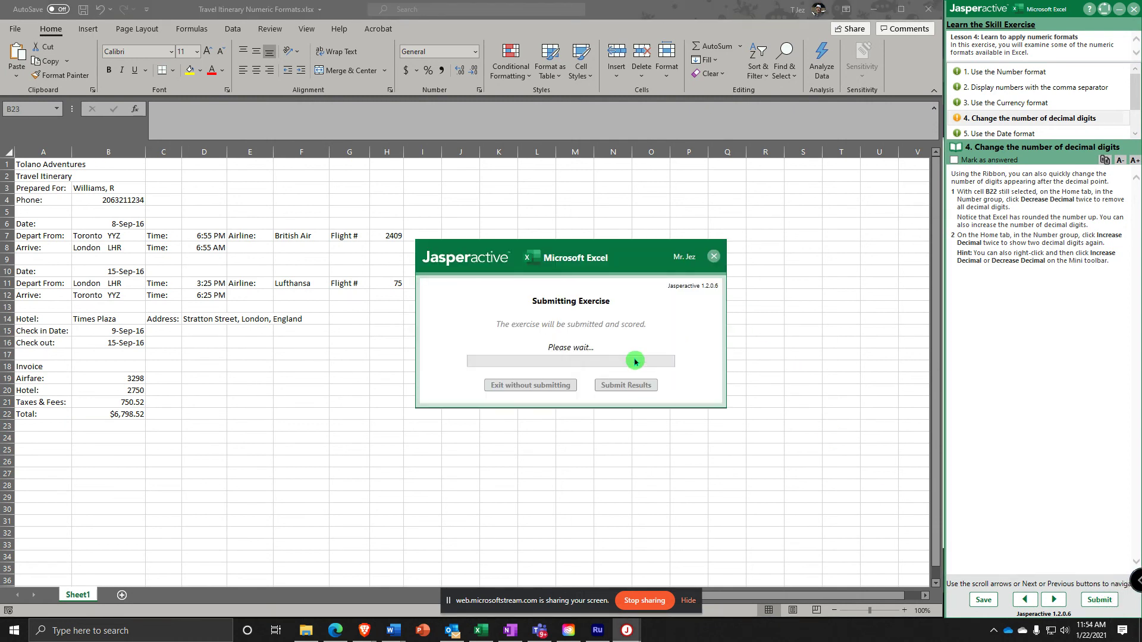